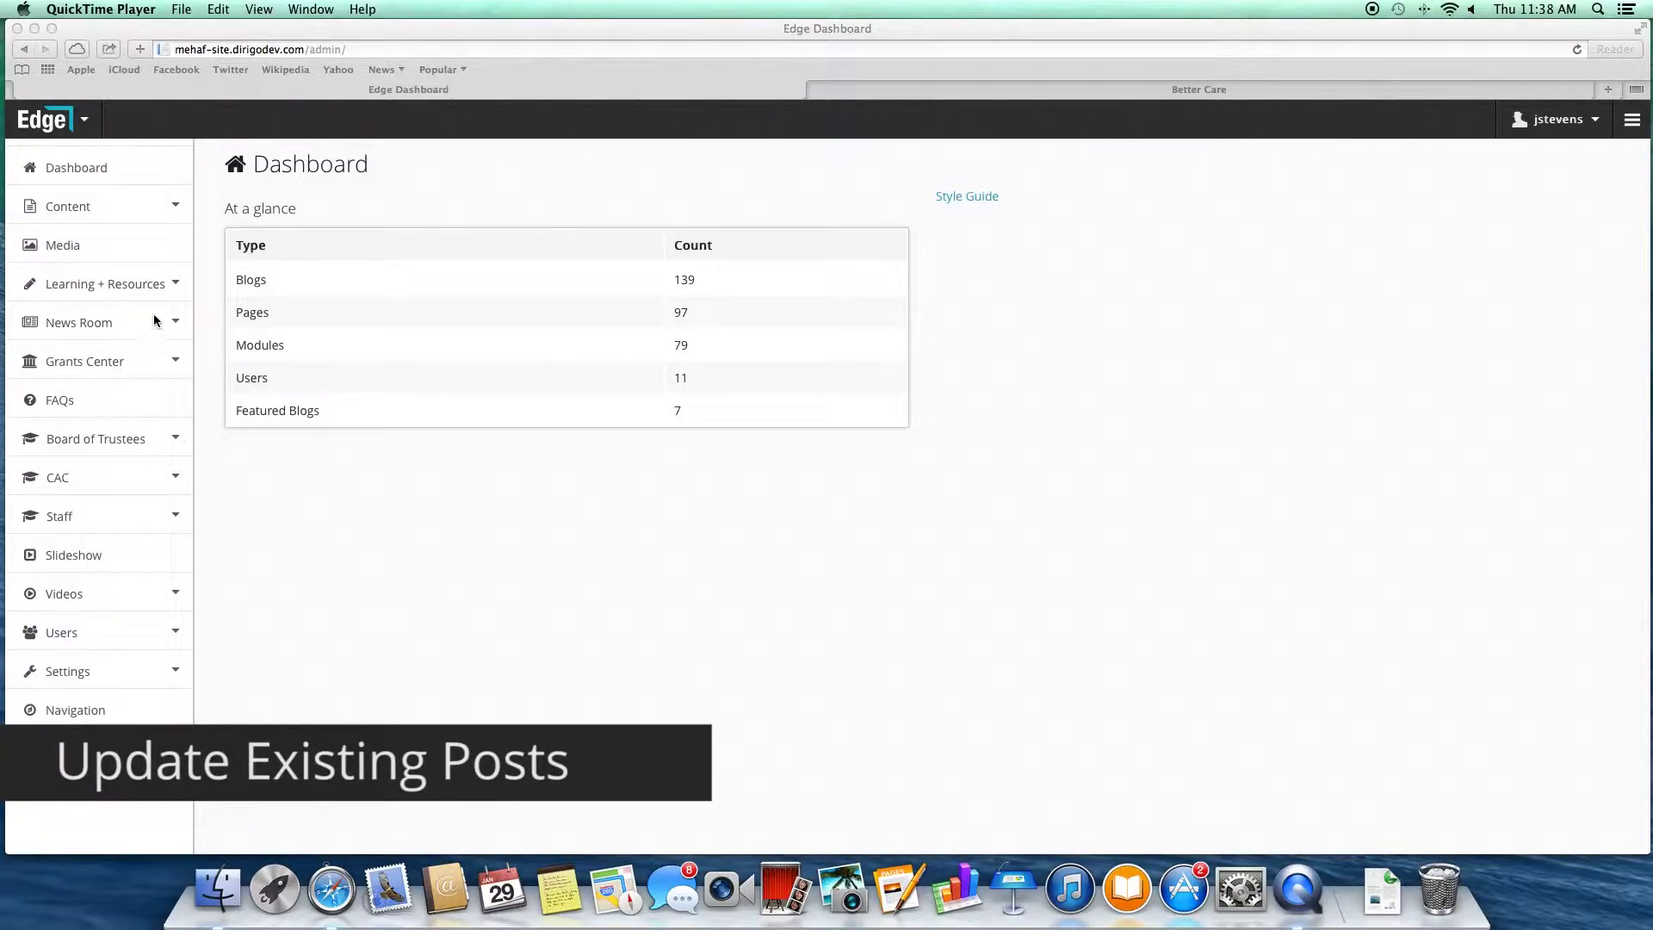
Open the Dirigo Test post from Manage Blogs, append 'GREAT NEW CONTENT HERE' to its body, and save
left_click(155, 321)
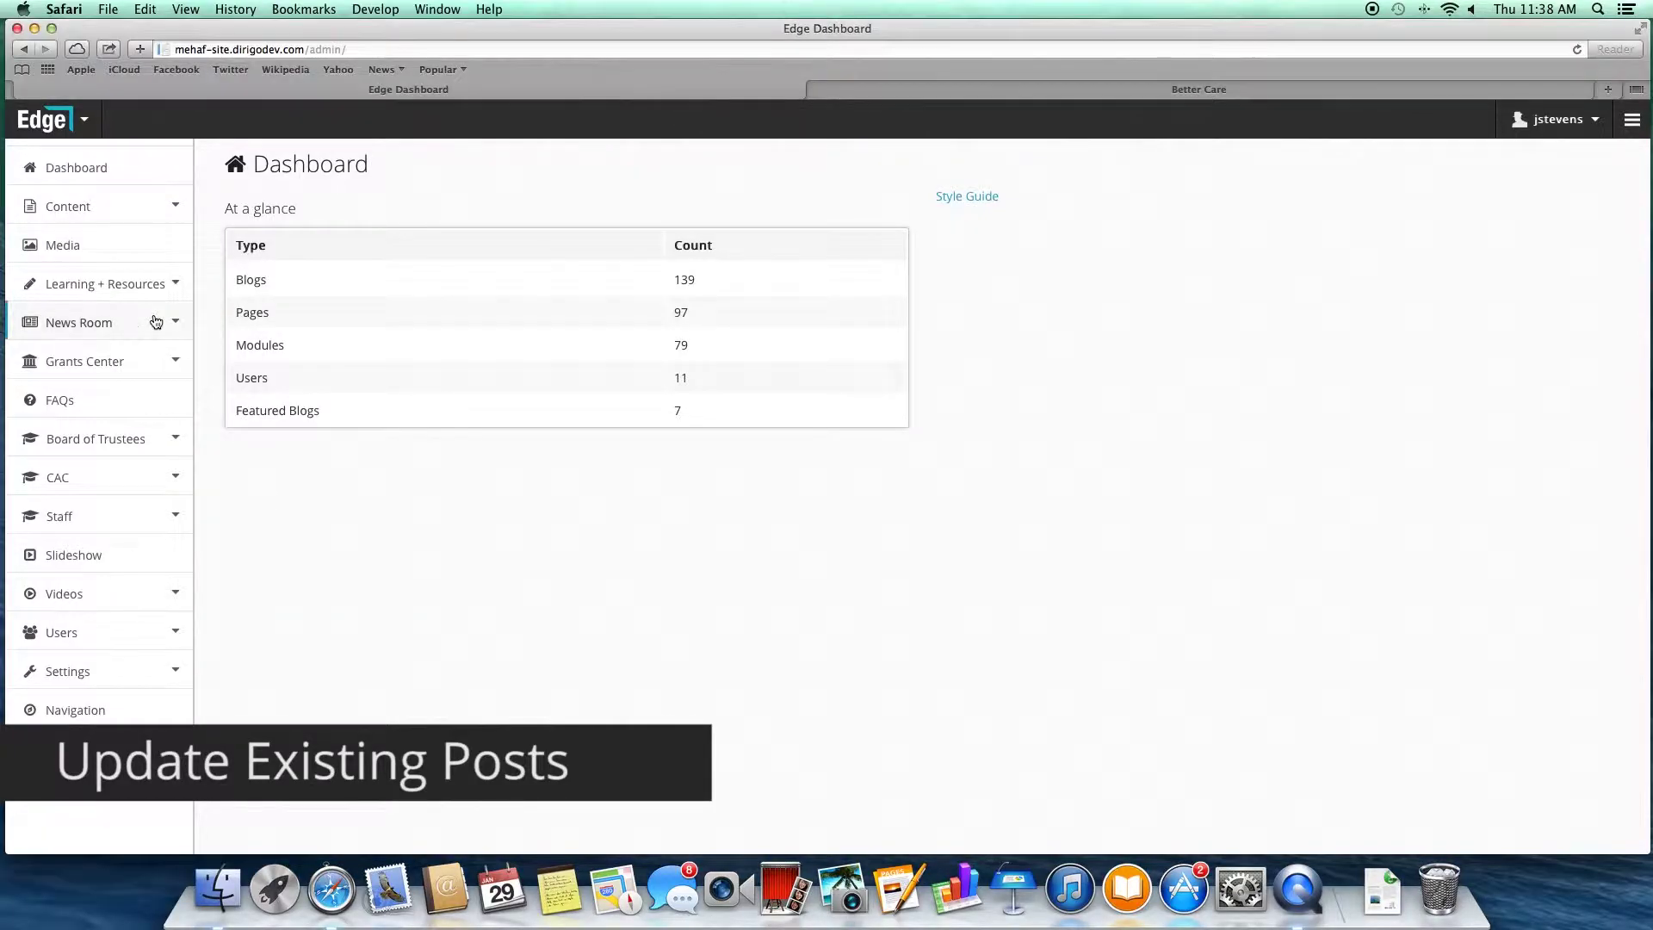
left_click(155, 321)
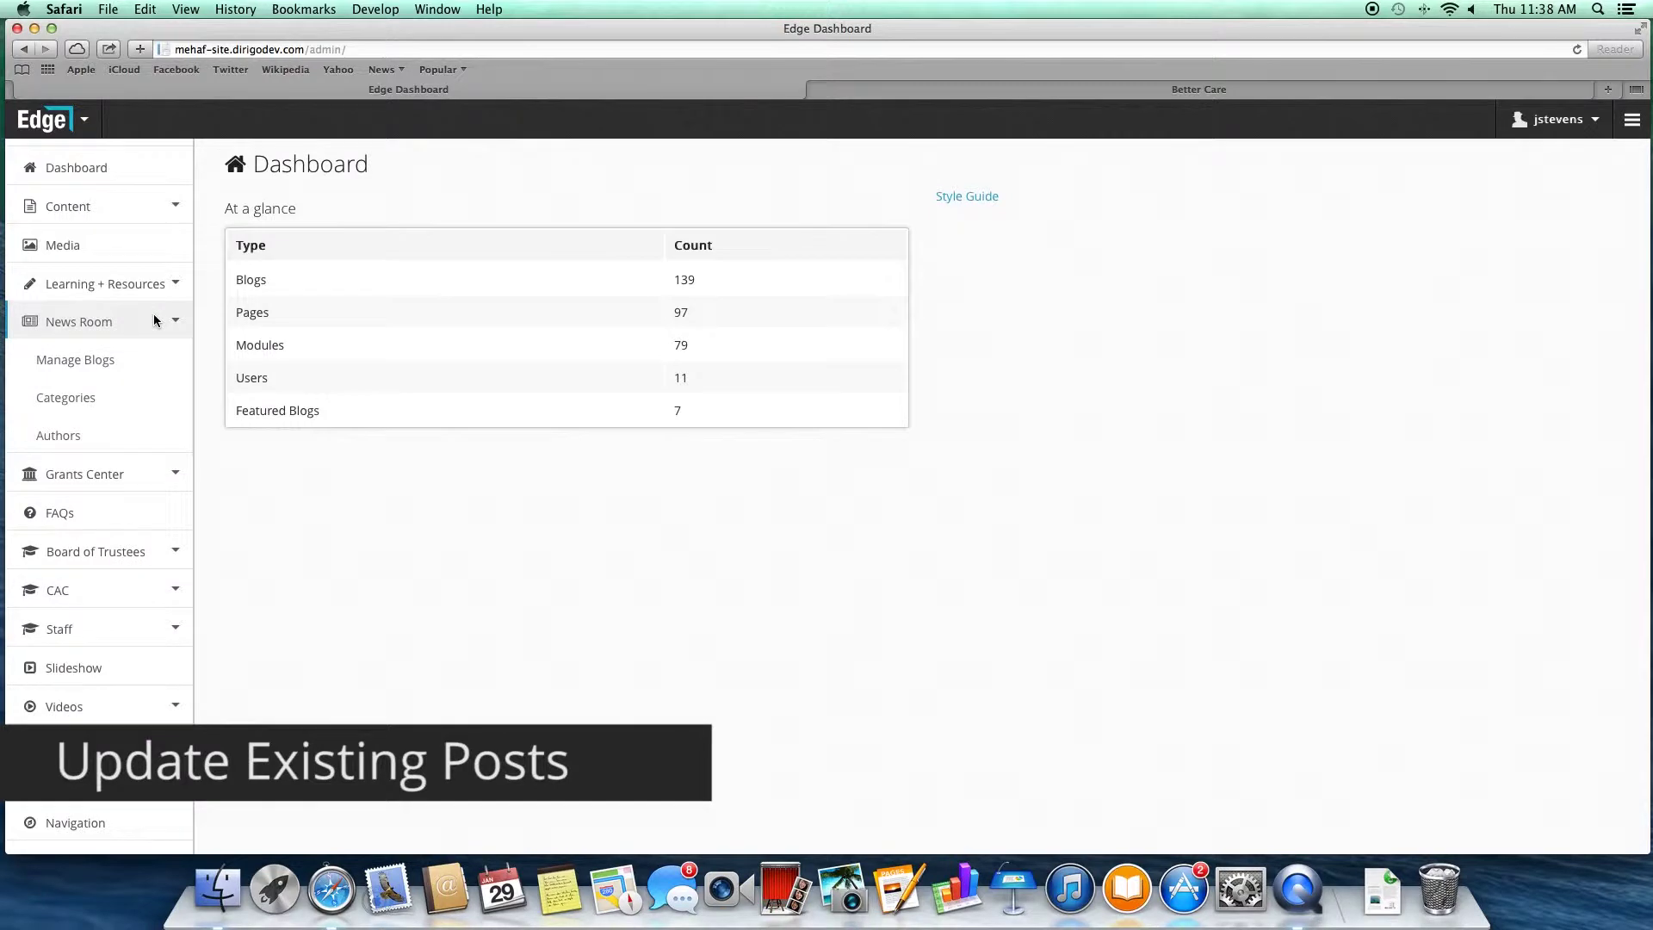
left_click(95, 362)
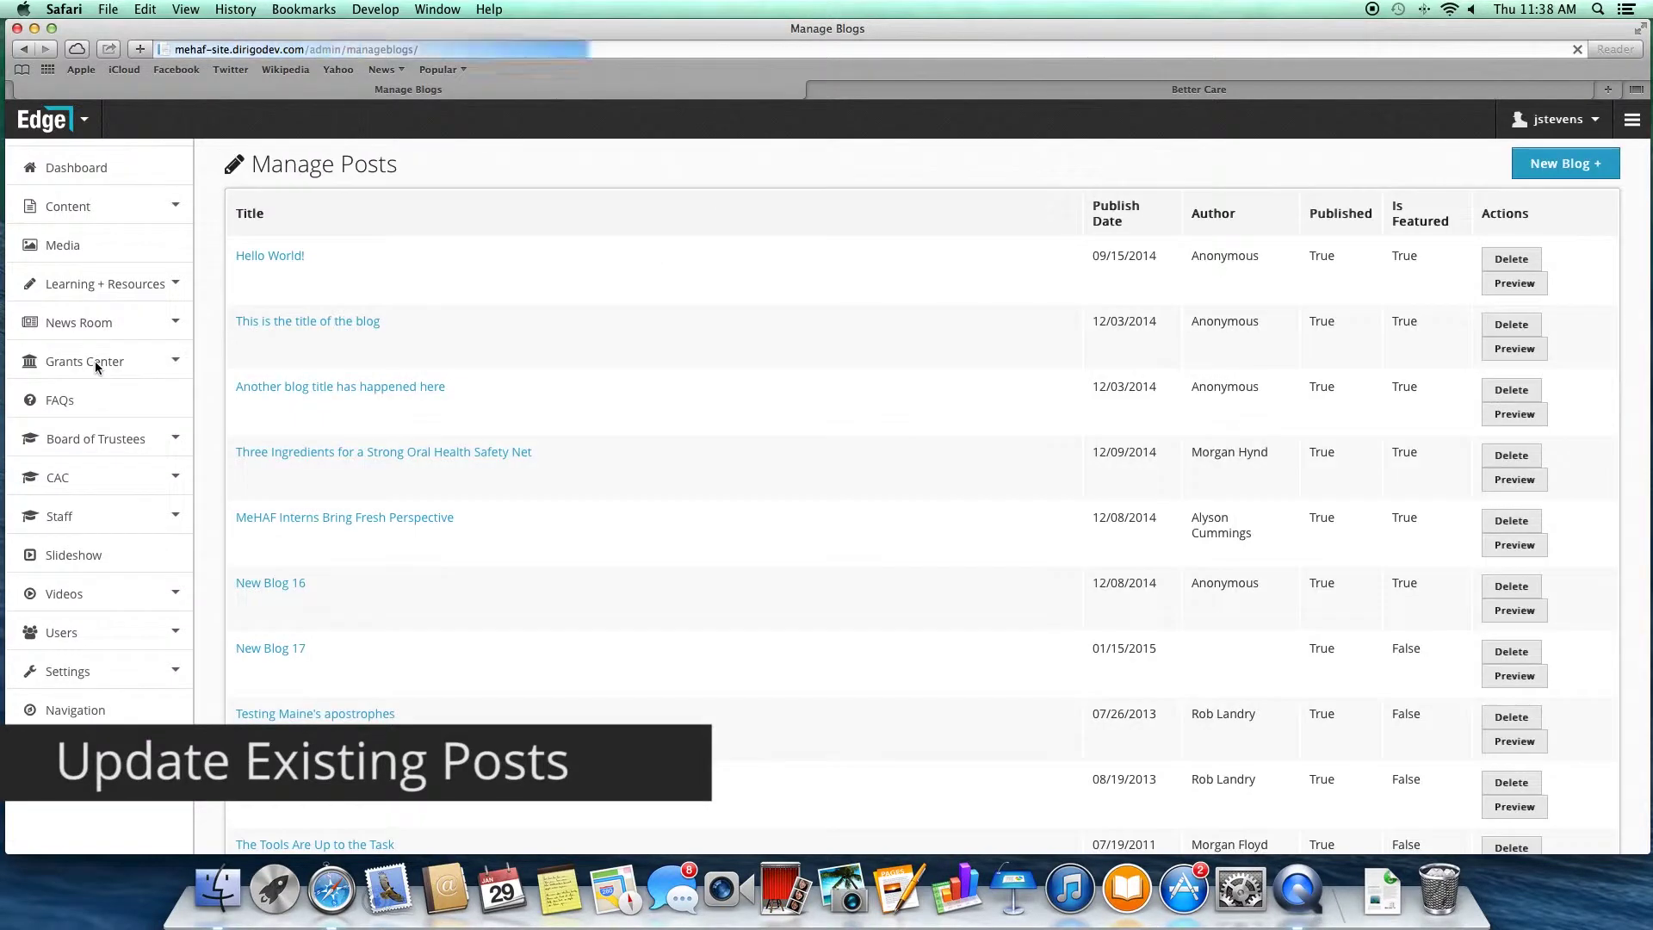
left_click(247, 331)
type("GREAT ")
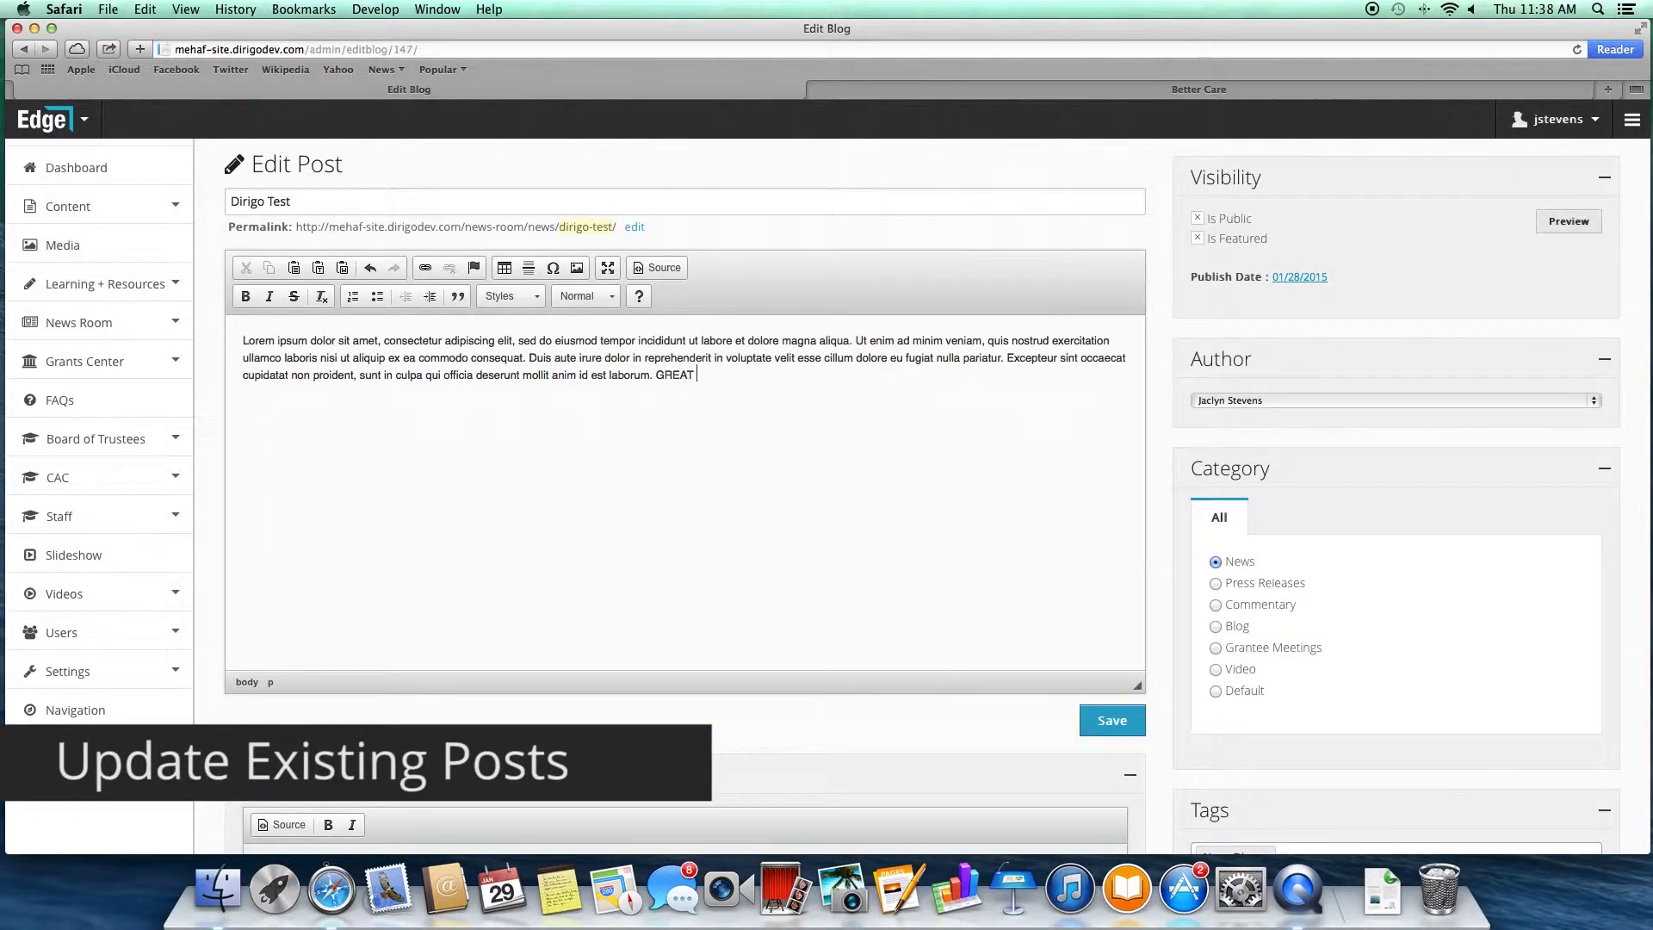
type("NEW CONTENT HERE!!!")
left_click(1112, 726)
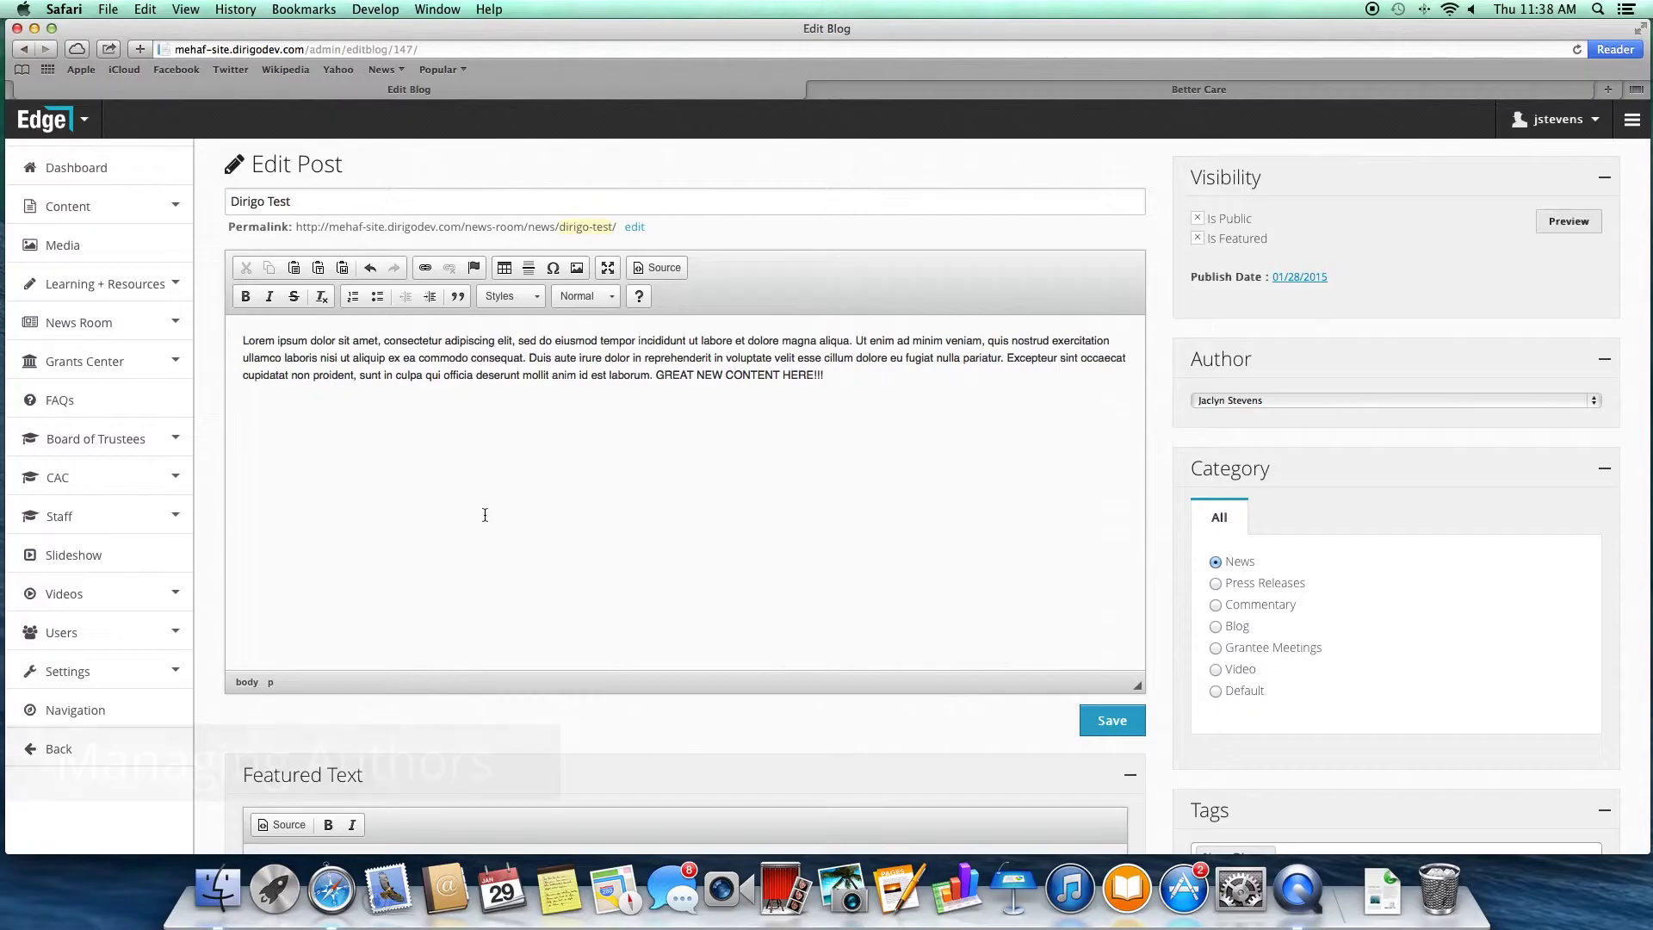
Create a new blog author on the Authors page by entering its user name in the New Author dialog
left_click(133, 323)
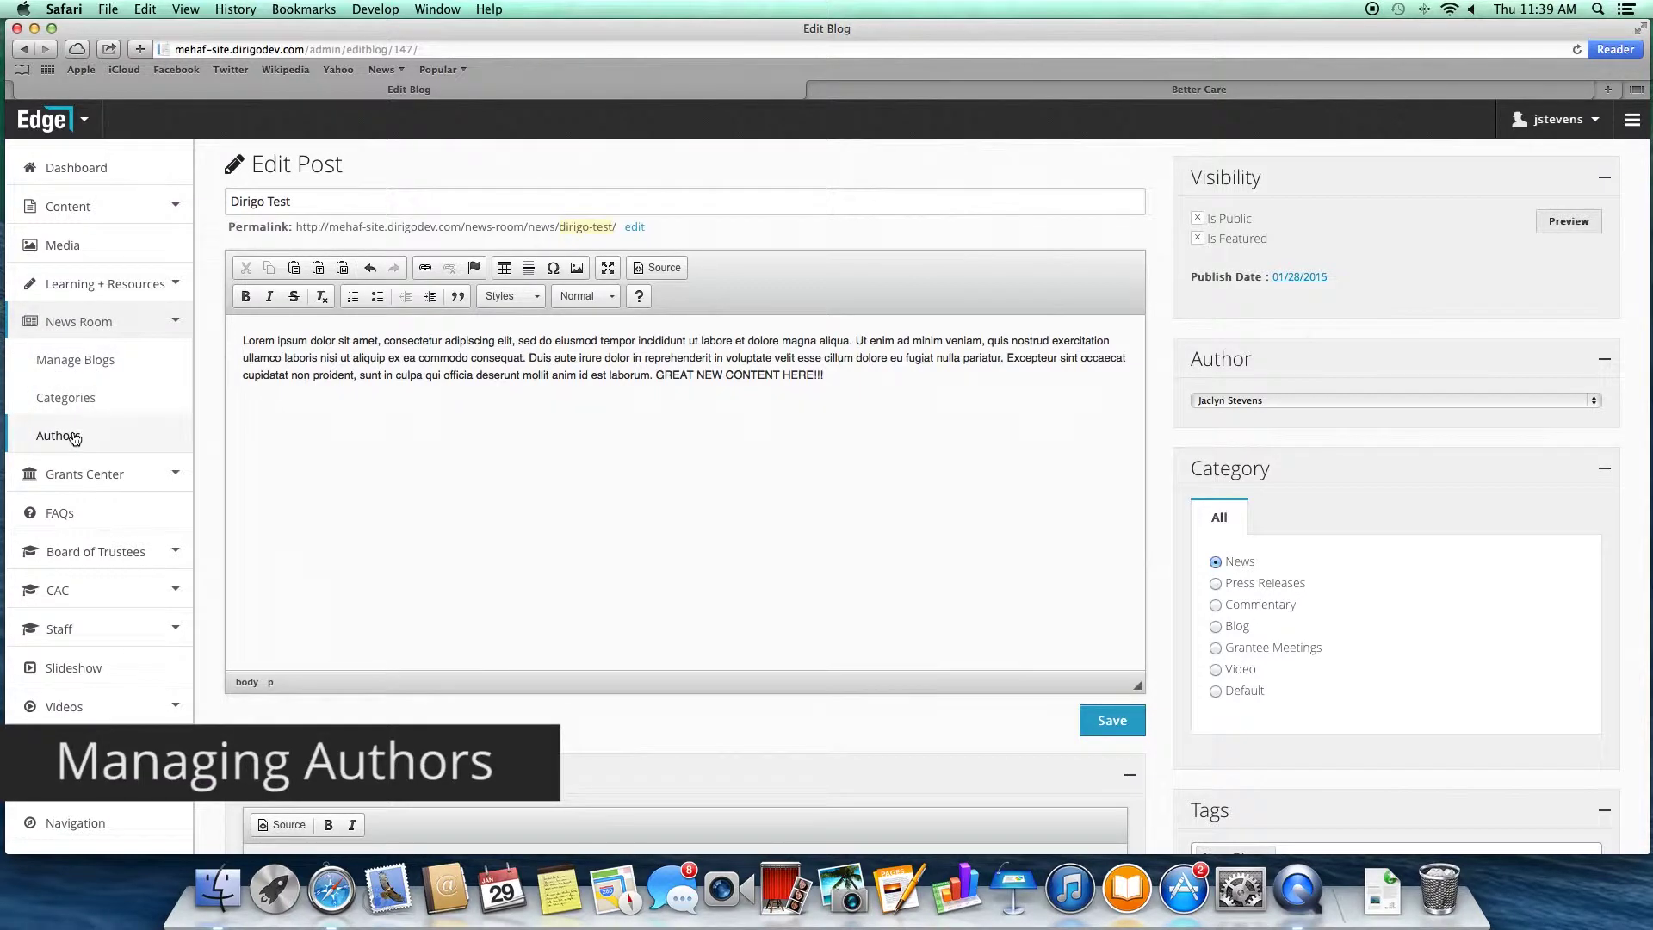
left_click(74, 436)
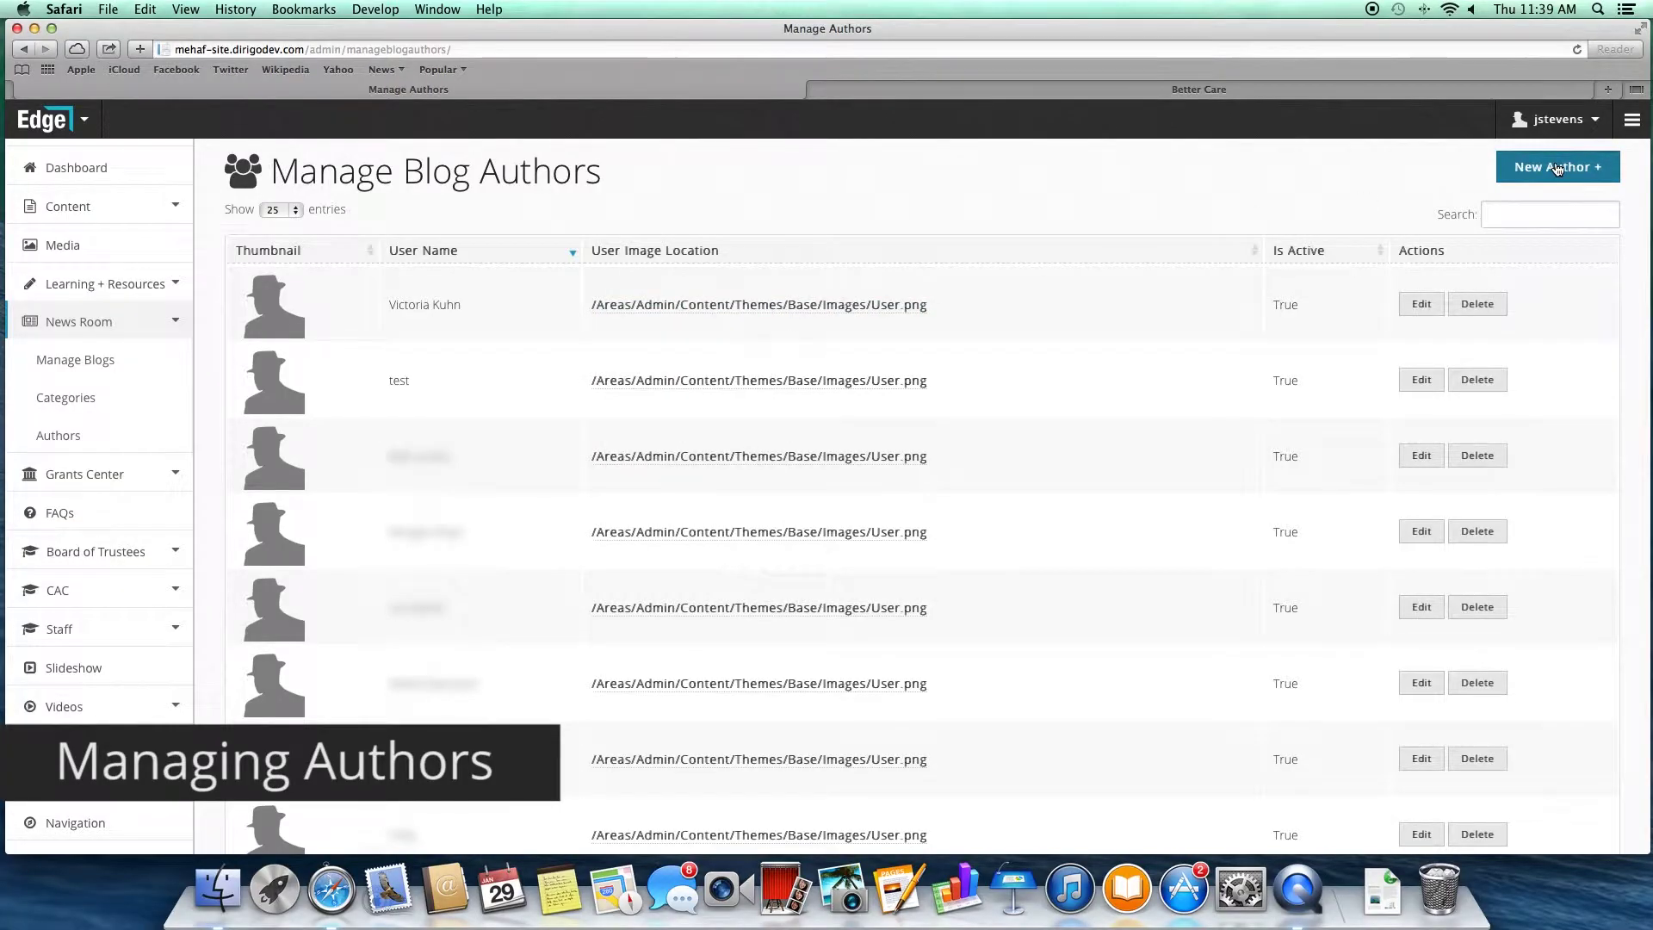
left_click(1556, 169)
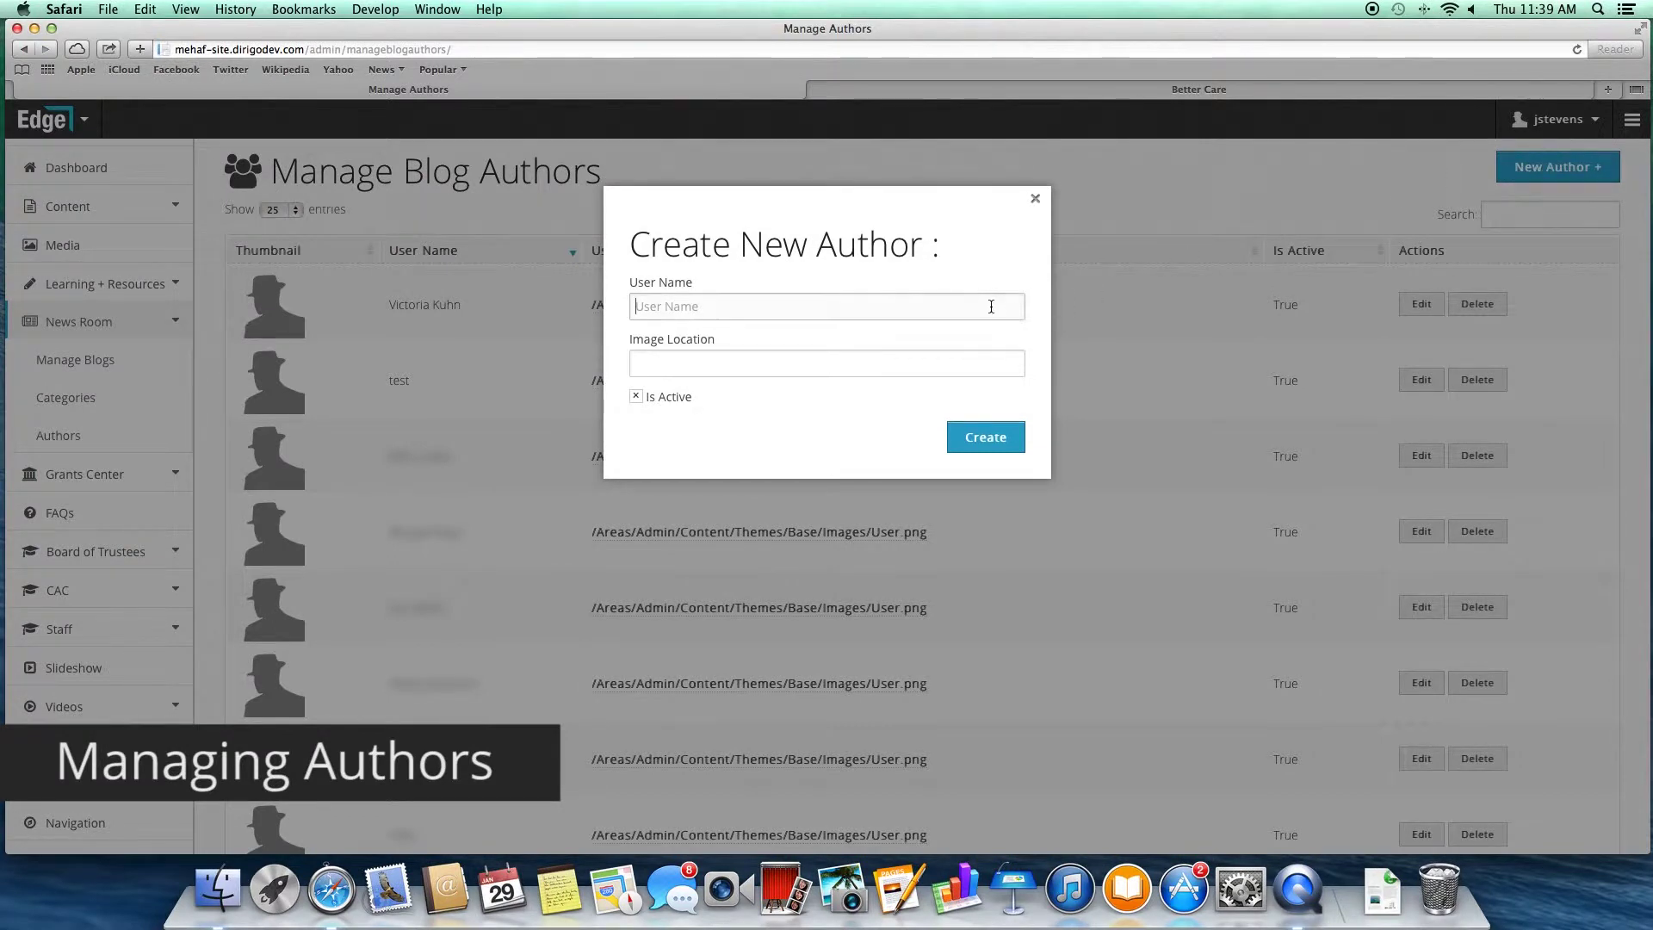
left_click(991, 307)
type("DIRIGO TEST")
left_click(974, 443)
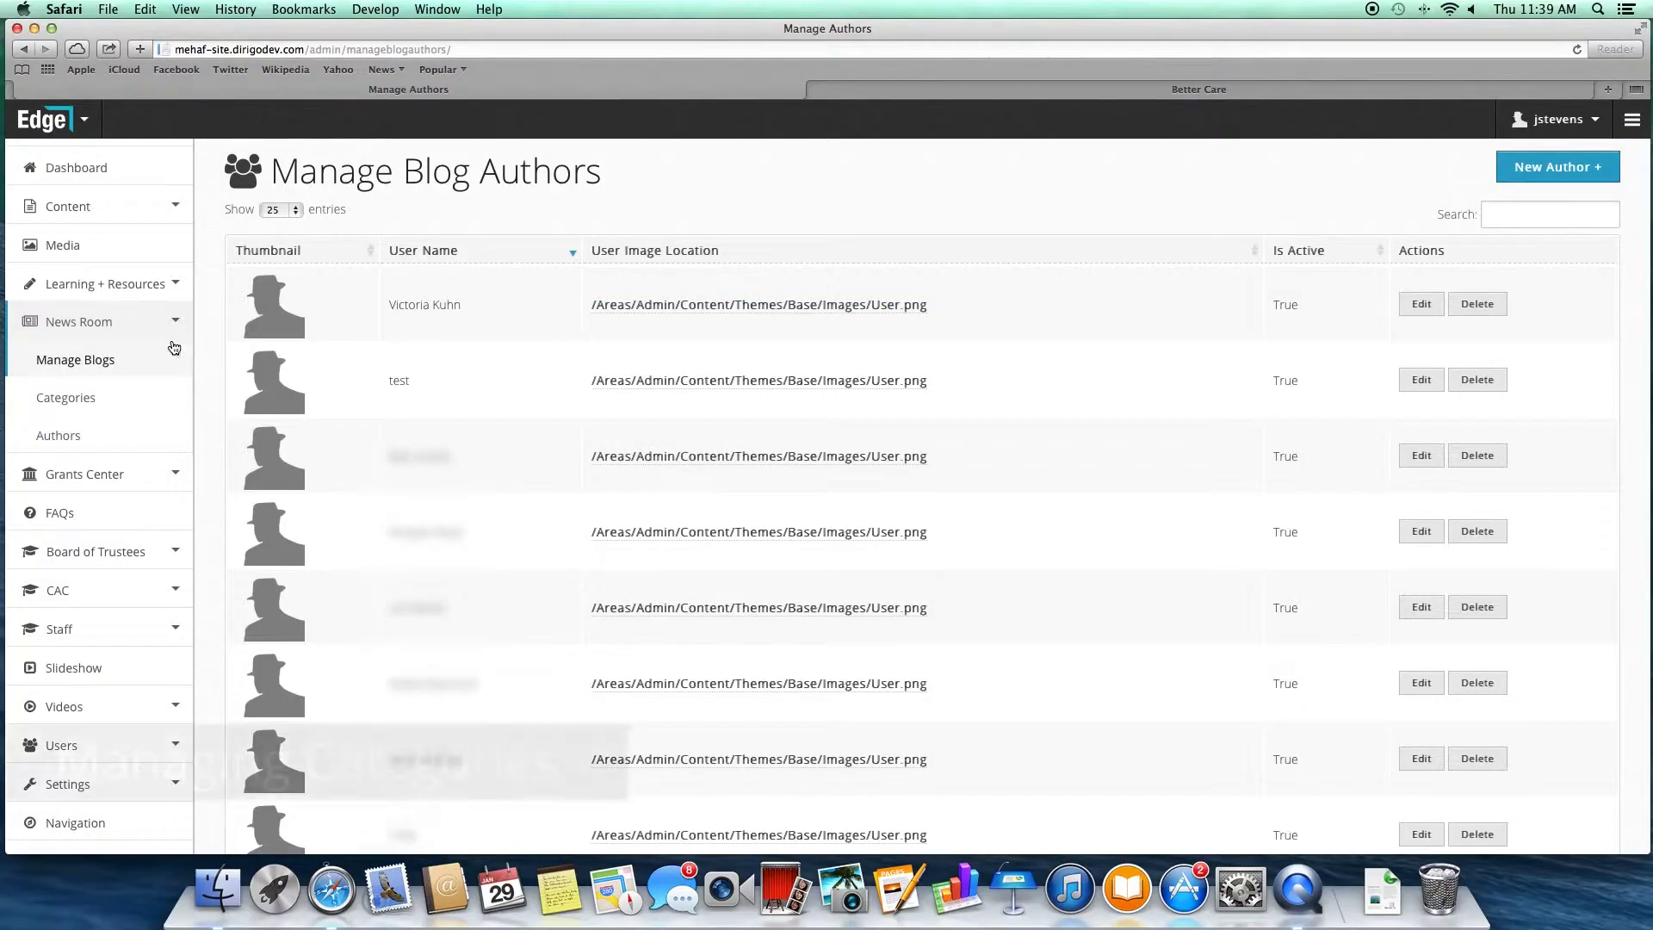
left_click(82, 401)
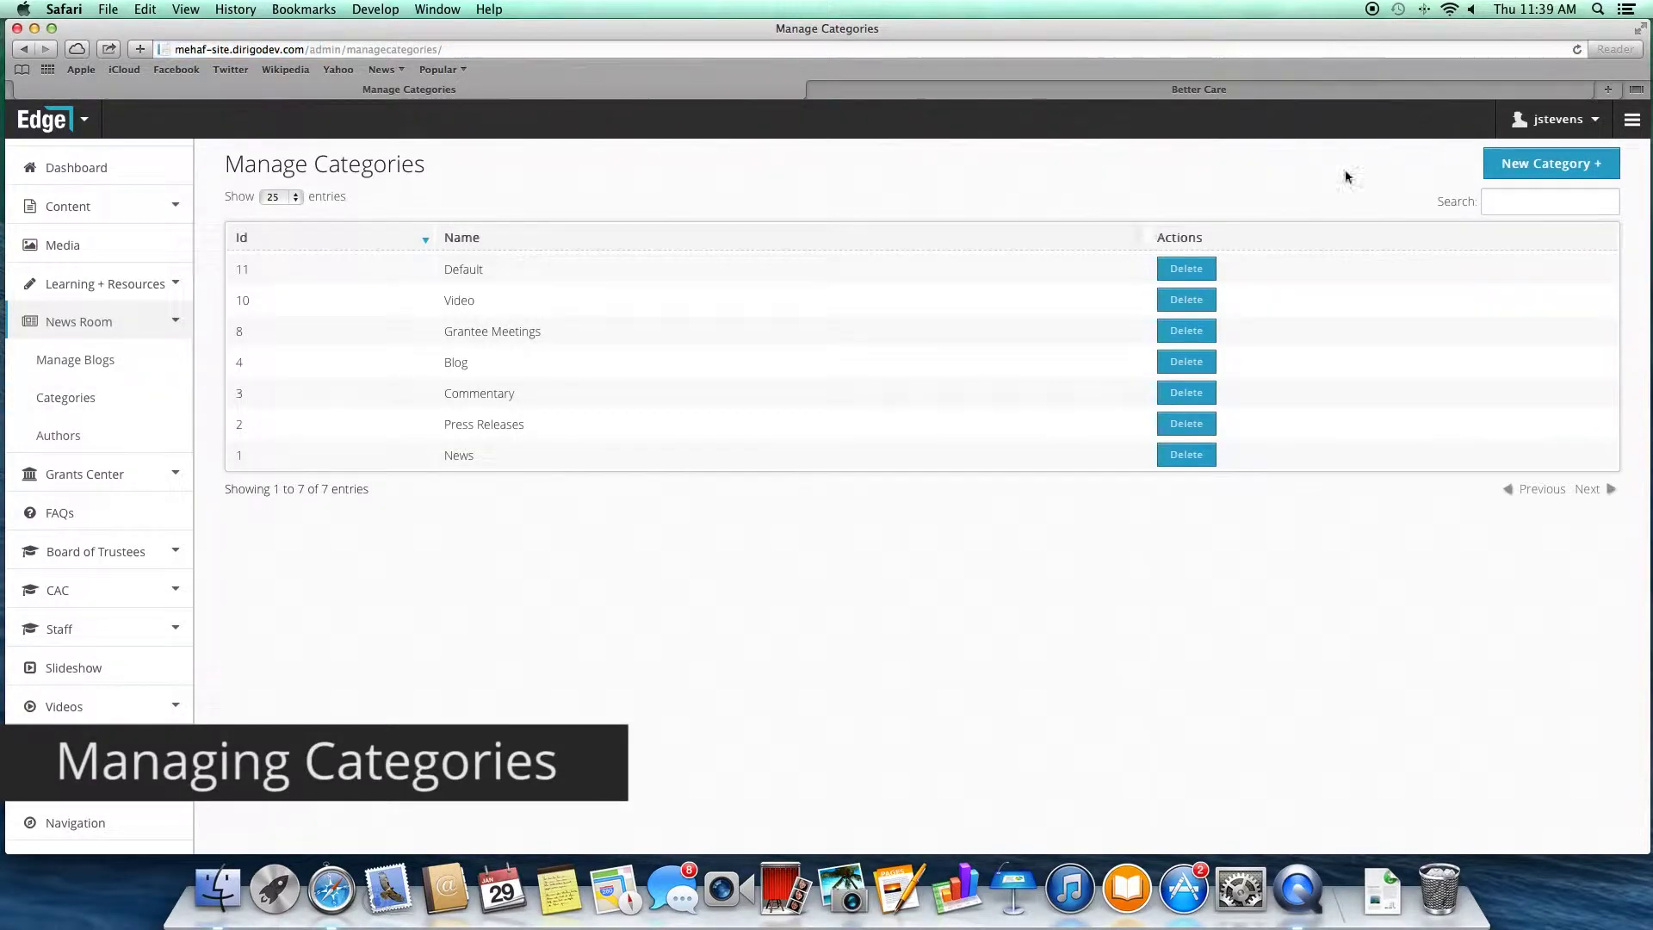
Create the blog category 'dirigo test category' and return to the Manage Posts list
left_click(1550, 168)
left_click(745, 352)
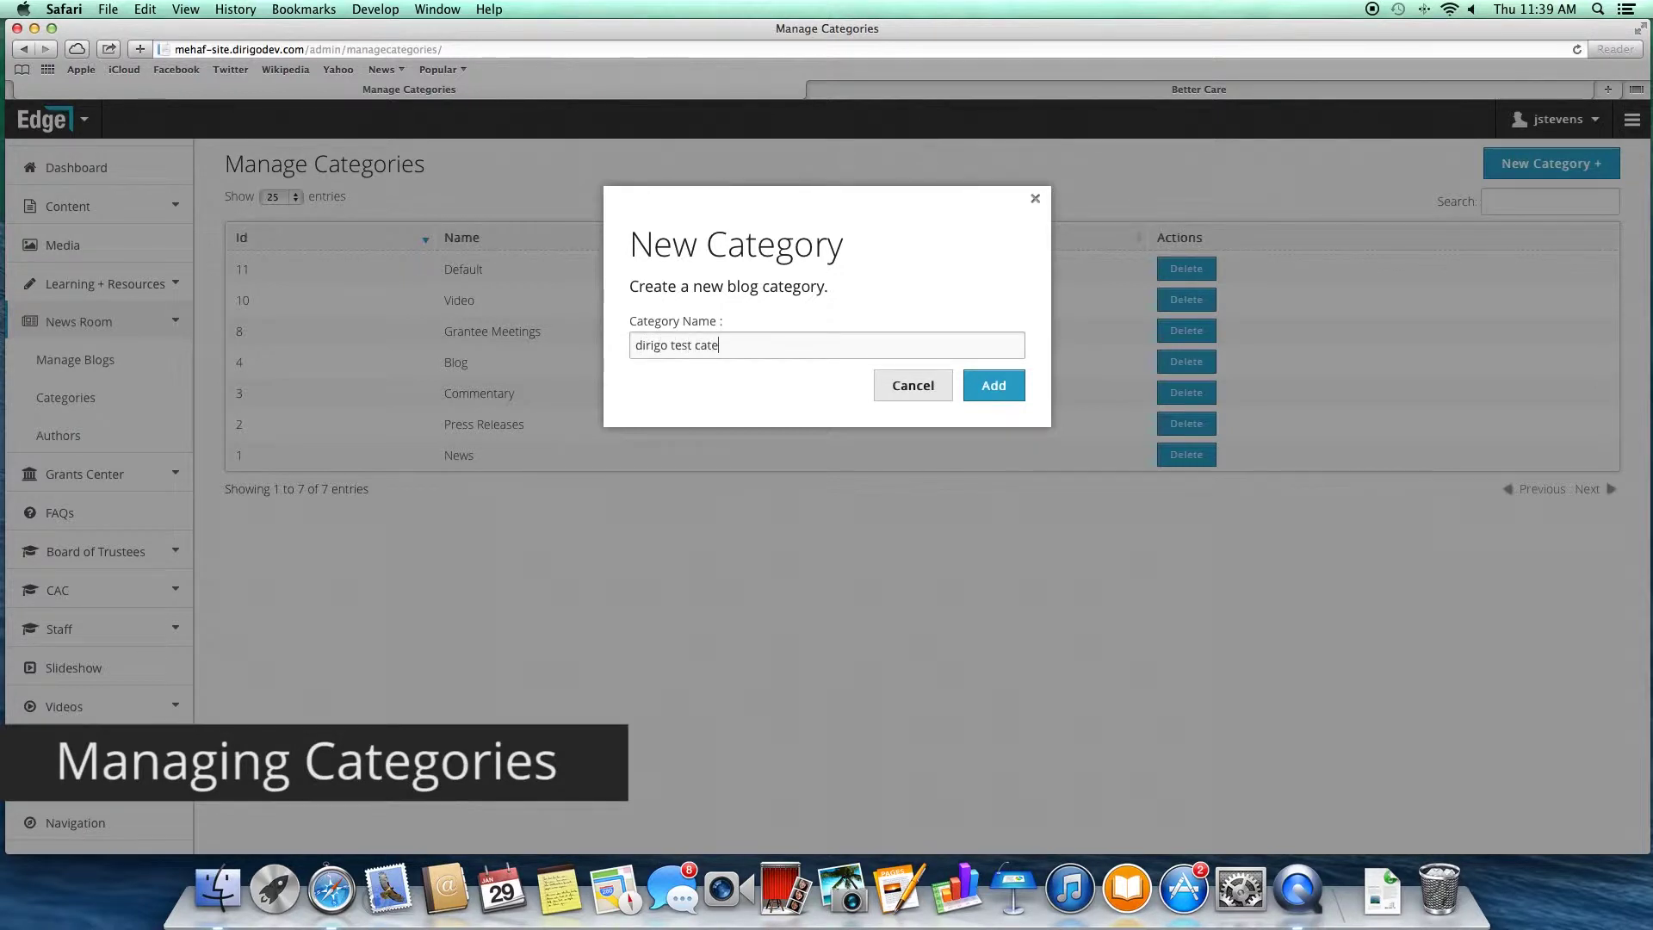
left_click(990, 386)
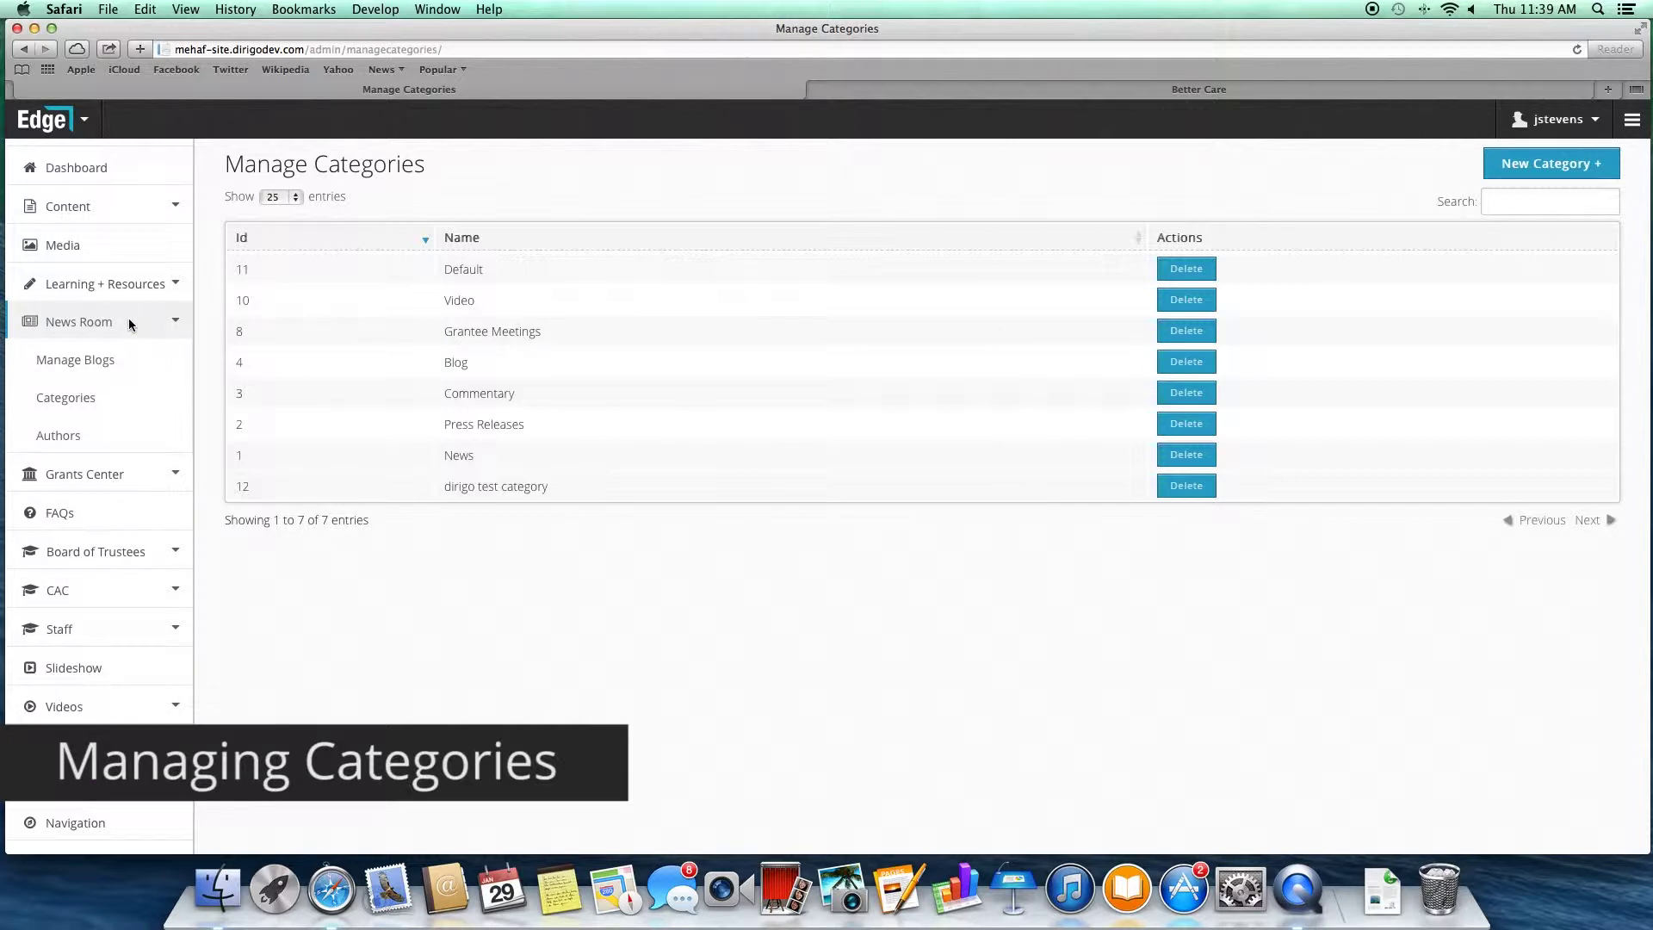
left_click(106, 360)
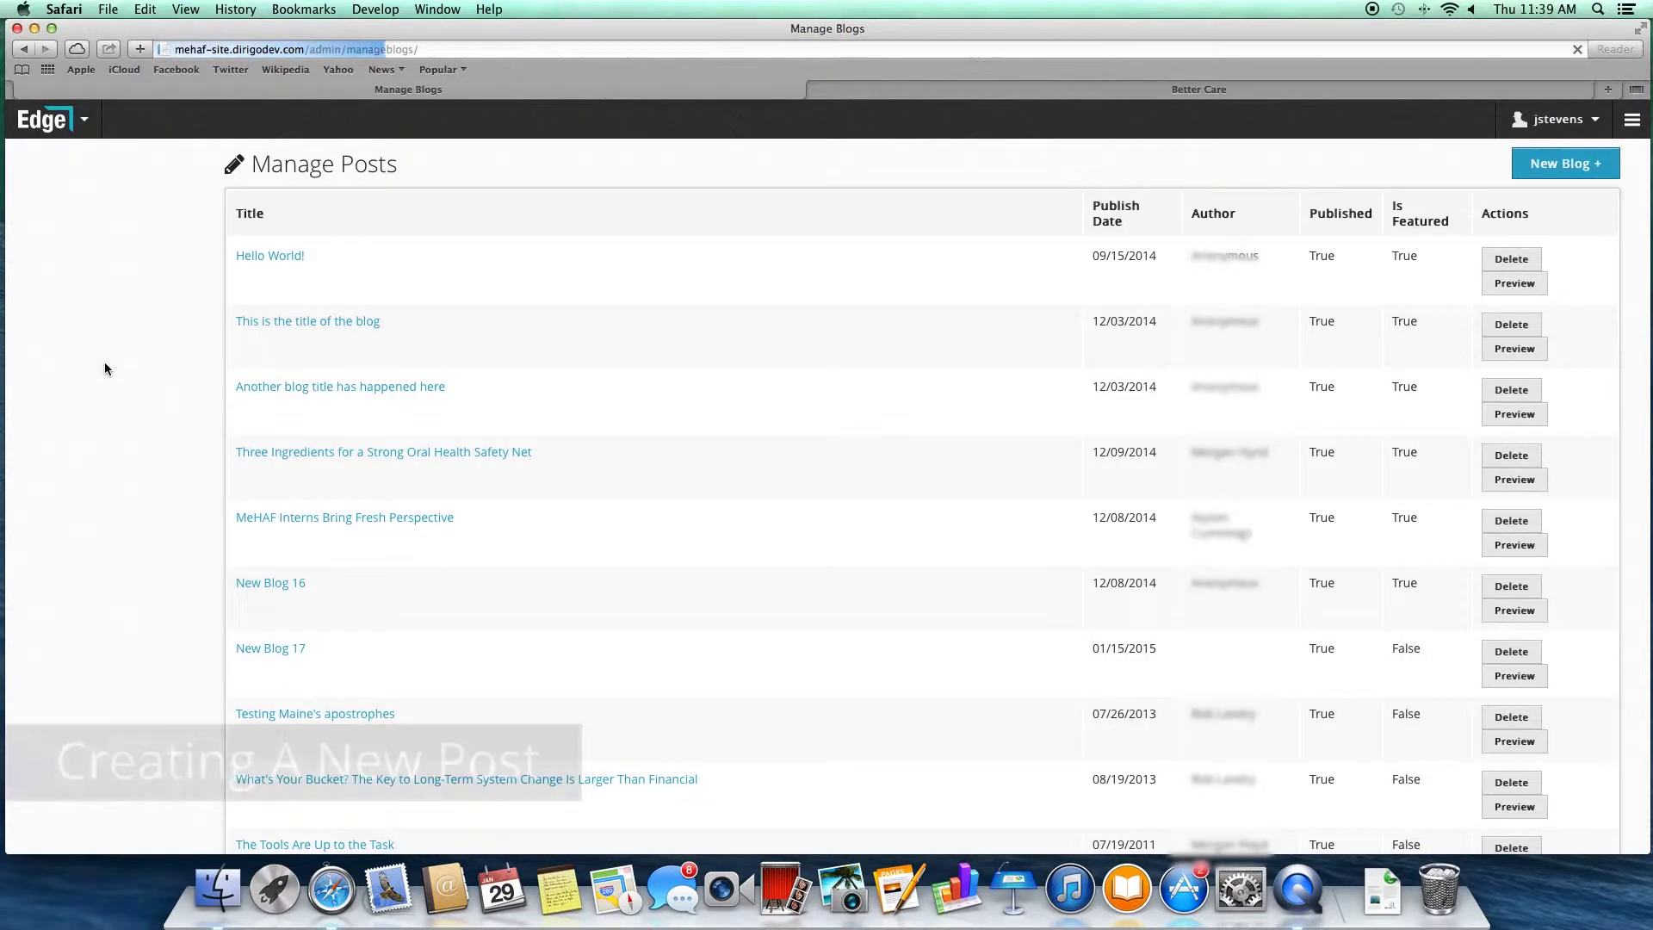
Start a new blog post titled 'DIRIGO NEW BLOG POST' with permalink 'dirigo-new-blog-post'
left_click(1589, 172)
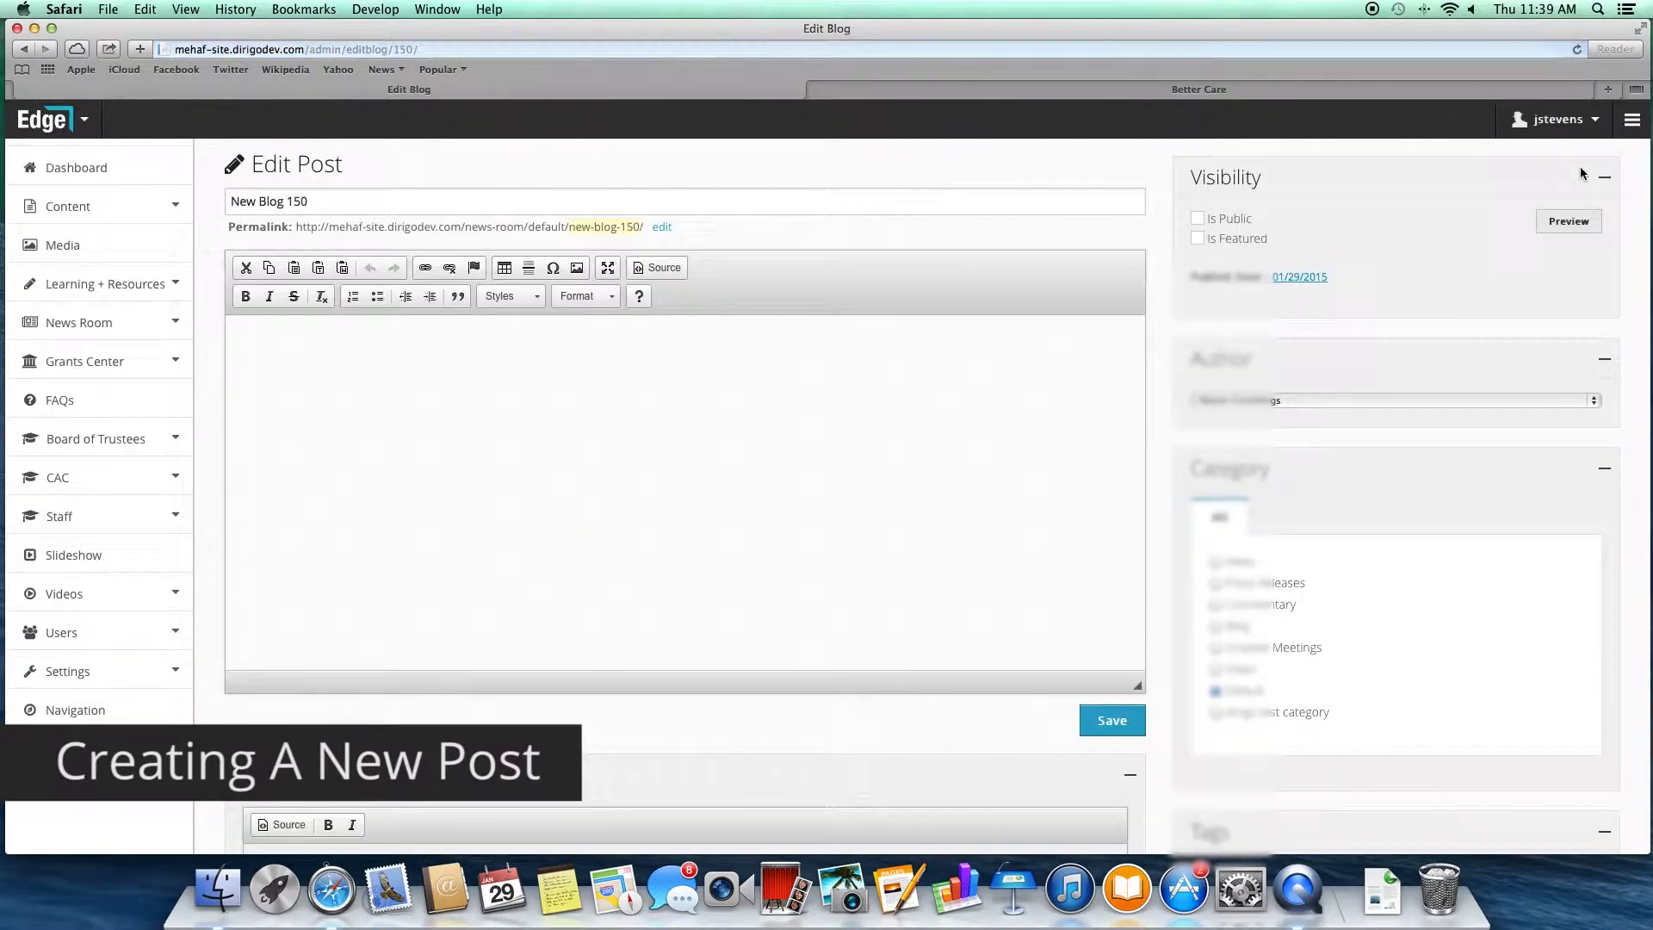
left_click(454, 203)
key("BackSpace")
key("BackSpace")
key("BackSpace")
key("BackSpace")
key("BackSpace")
key("BackSpace")
key("BackSpace")
key("BackSpace")
key("BackSpace")
key("BackSpace")
key("BackSpace")
key("BackSpace")
type("DIRIGO NEW BLOG POST")
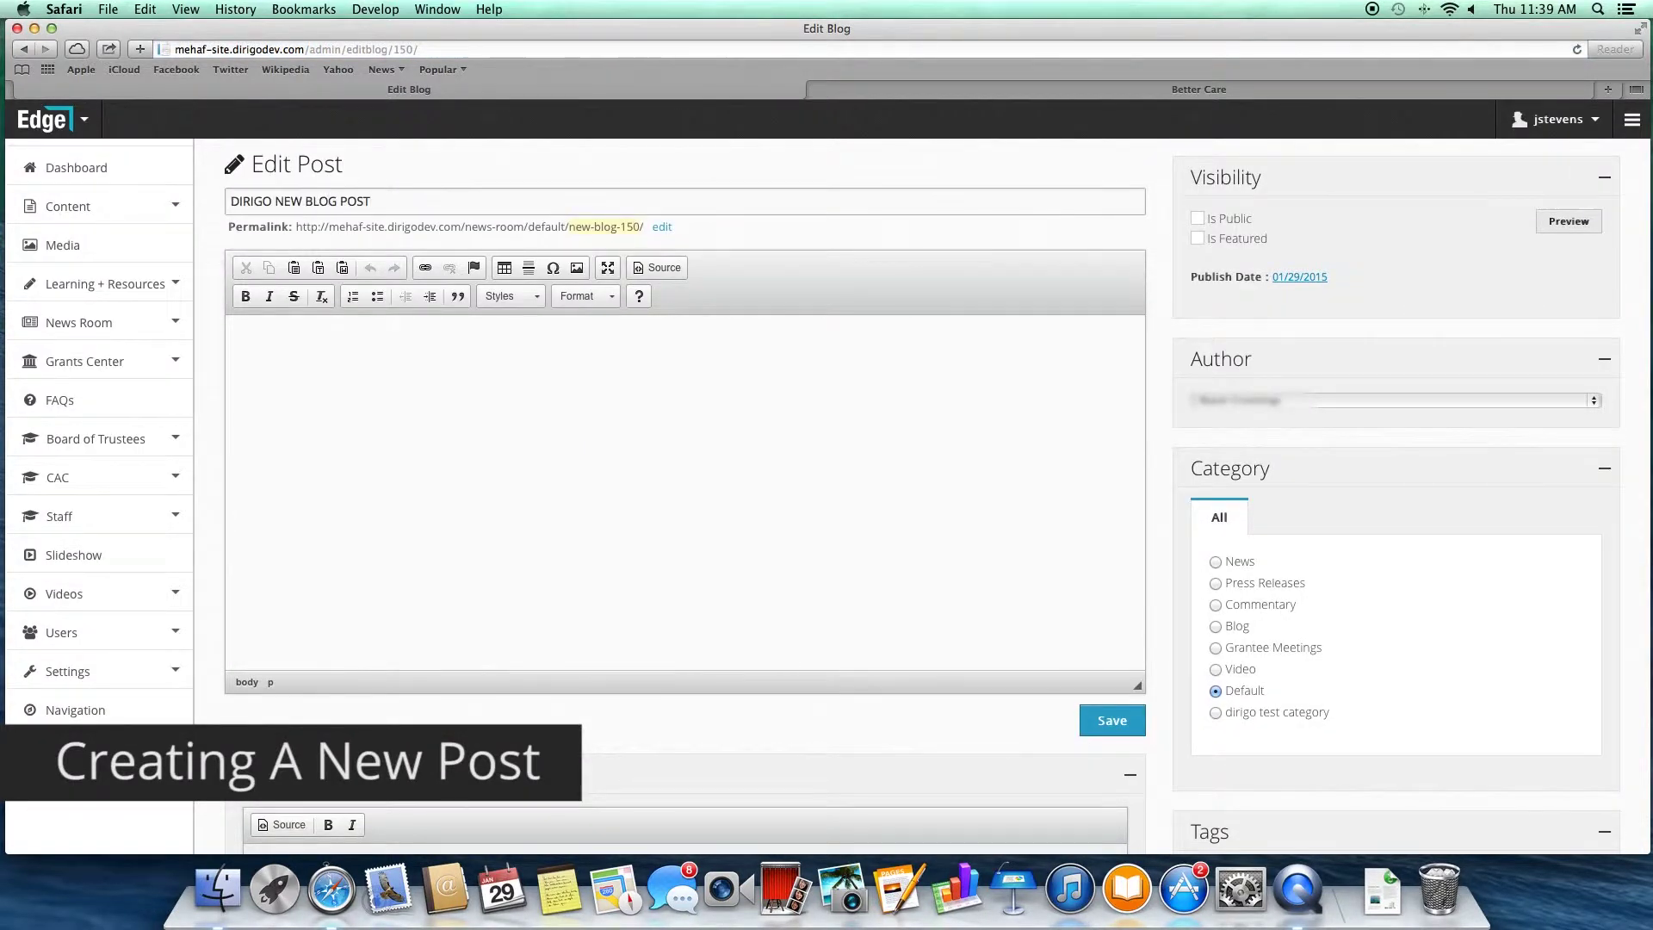
left_click(661, 227)
type("dirigo-new-blog-post")
Enter 'TEXT HERE!!!' as the post's body text
left_click(246, 339)
type("TEXT HERE!!!")
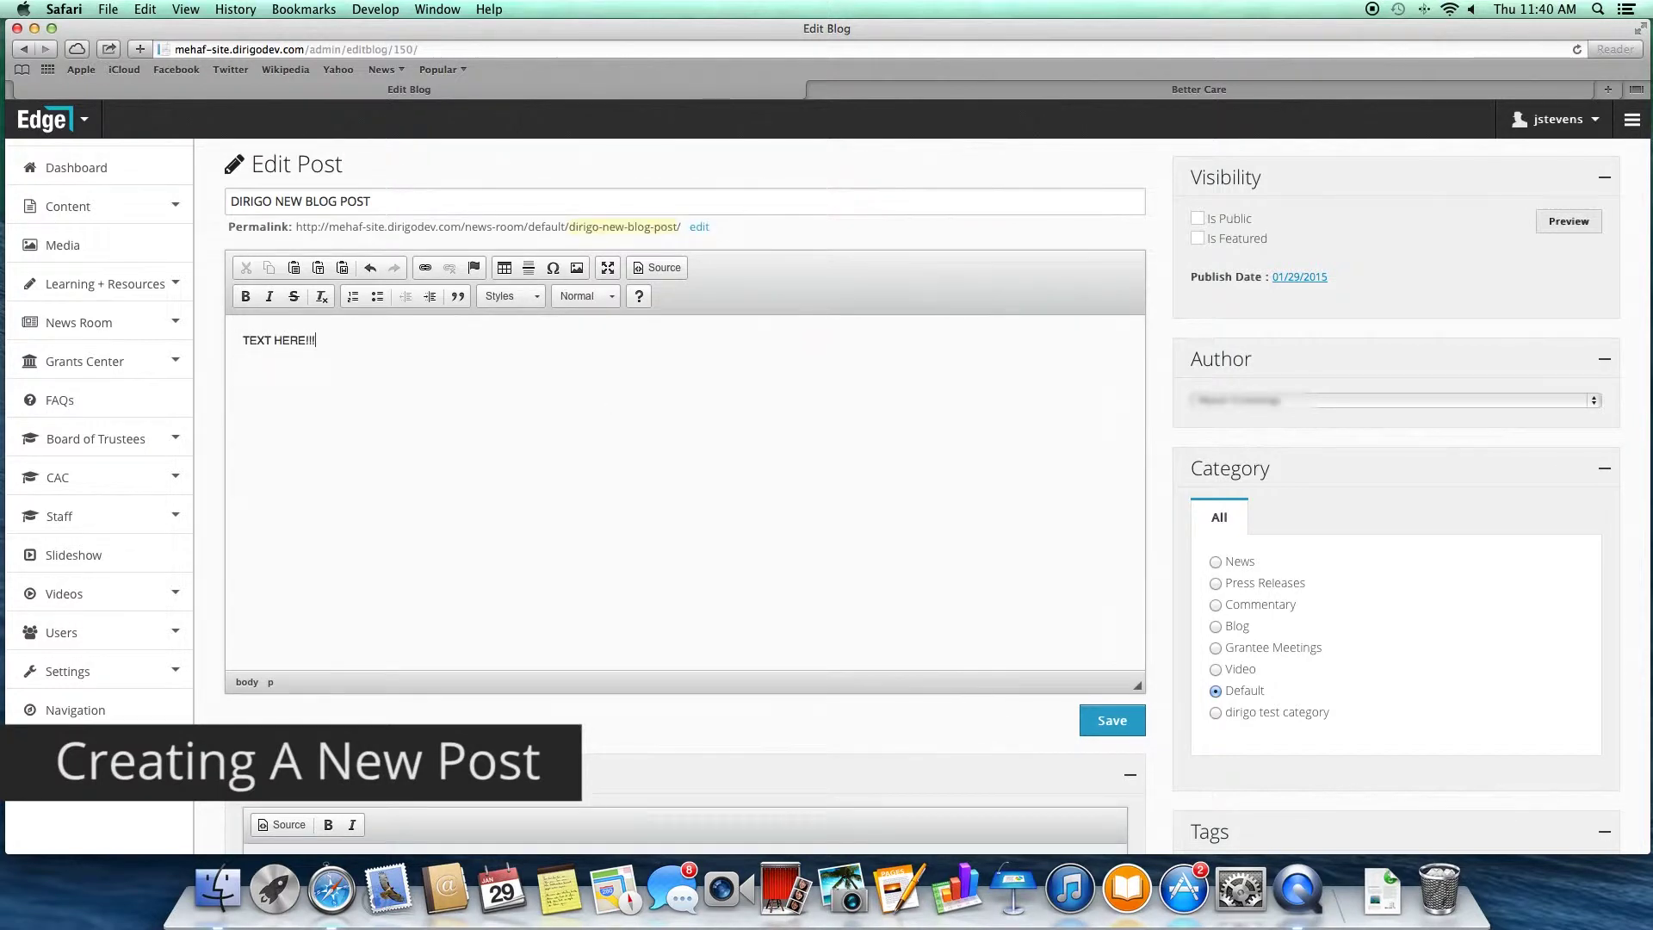
scroll(936, 496, "down", 5)
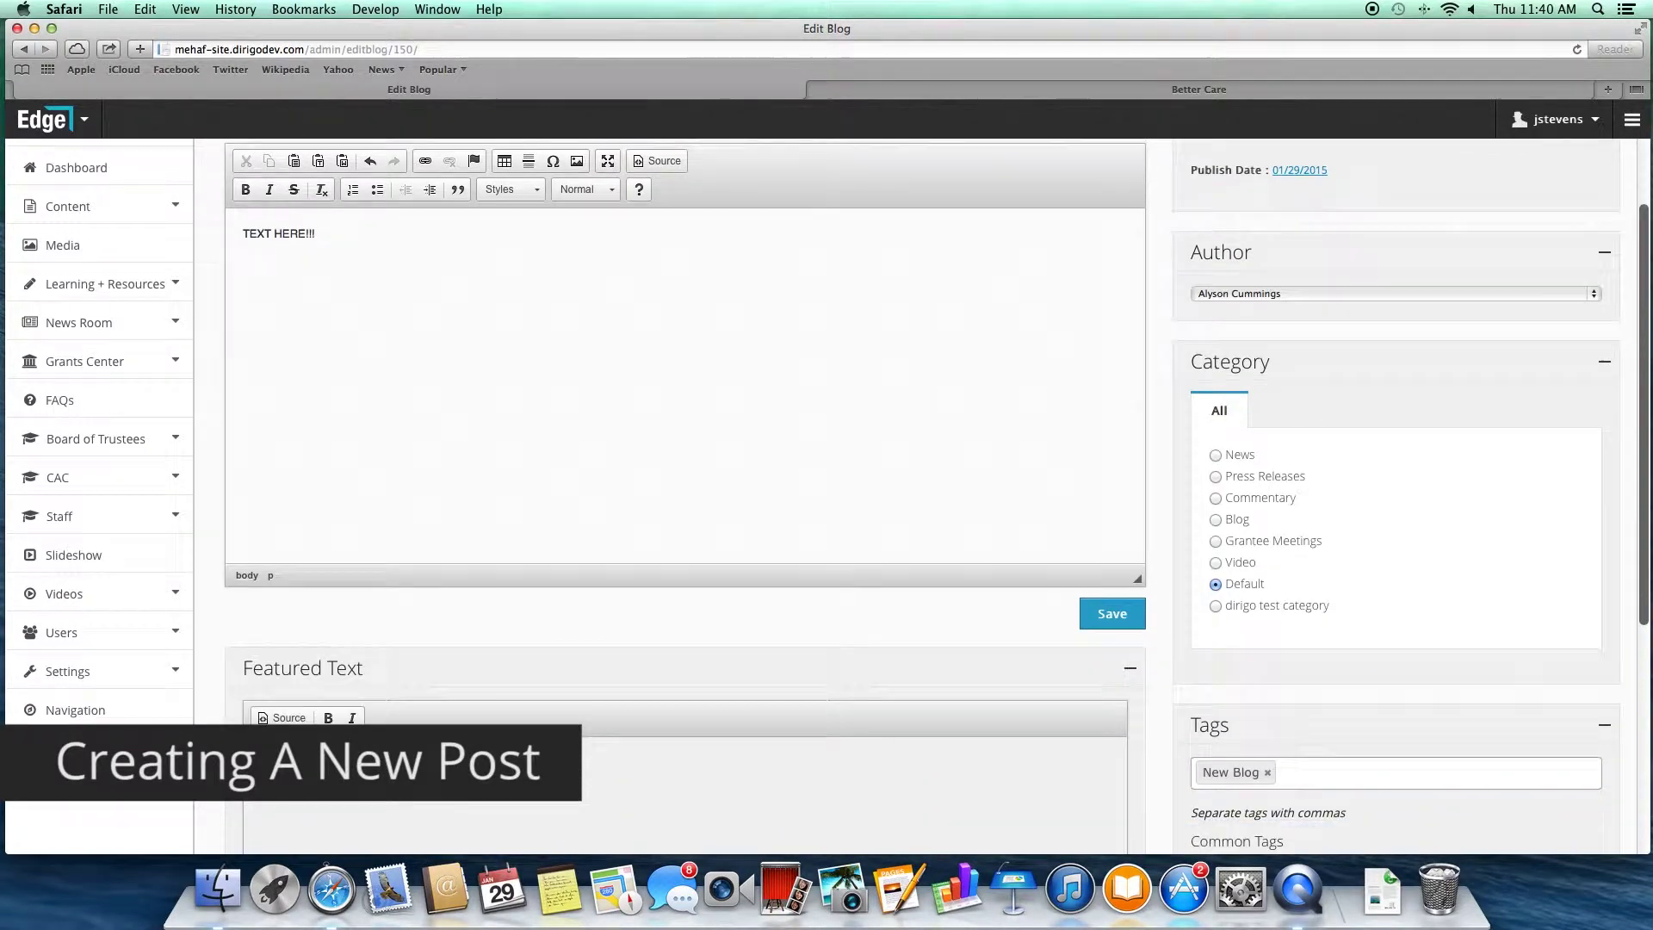
scroll(1640, 422, "down", 3)
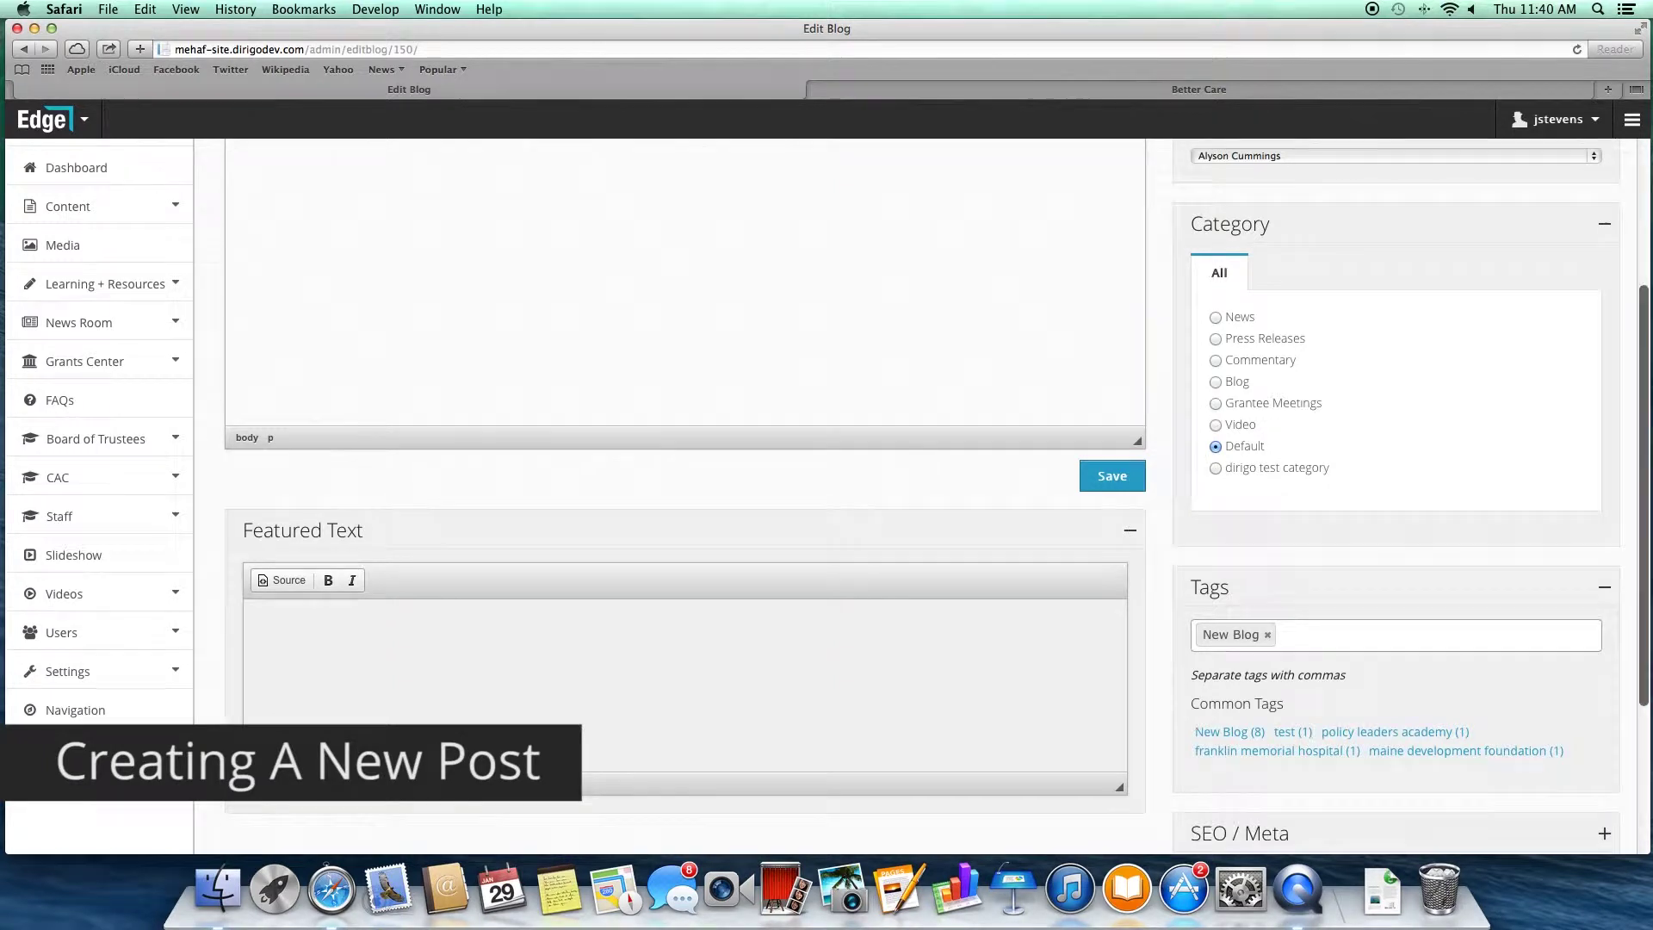
left_click(598, 607)
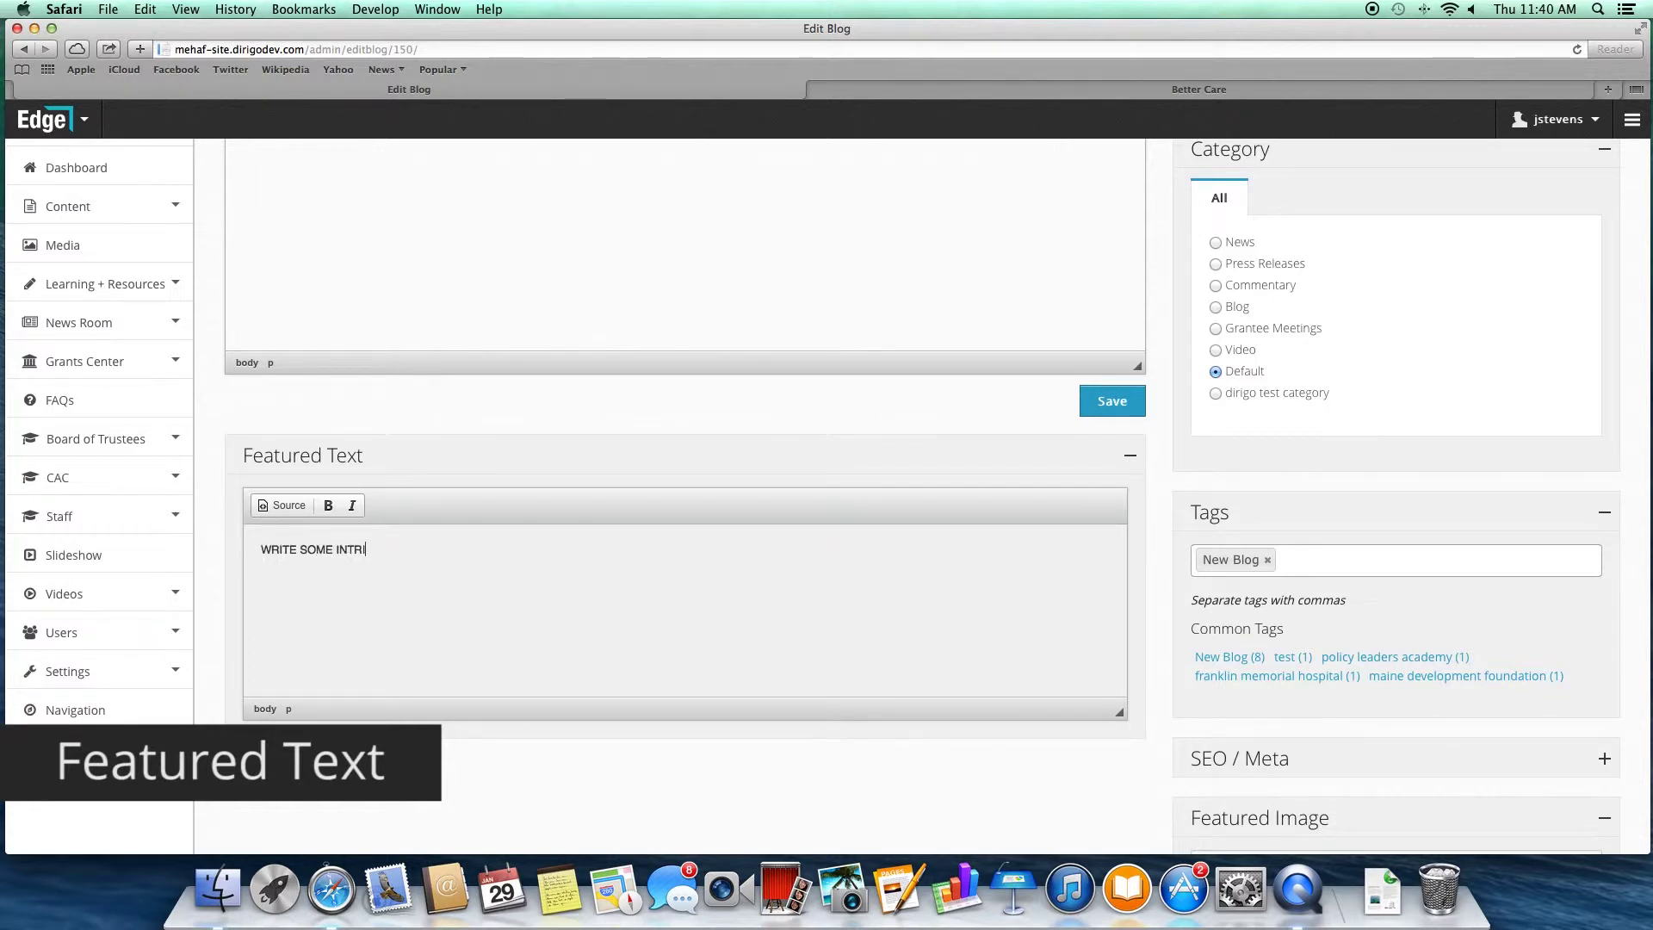
type("WRITE SOME INTRIGUING CONTENT HERE FOR YOUR READERS!!")
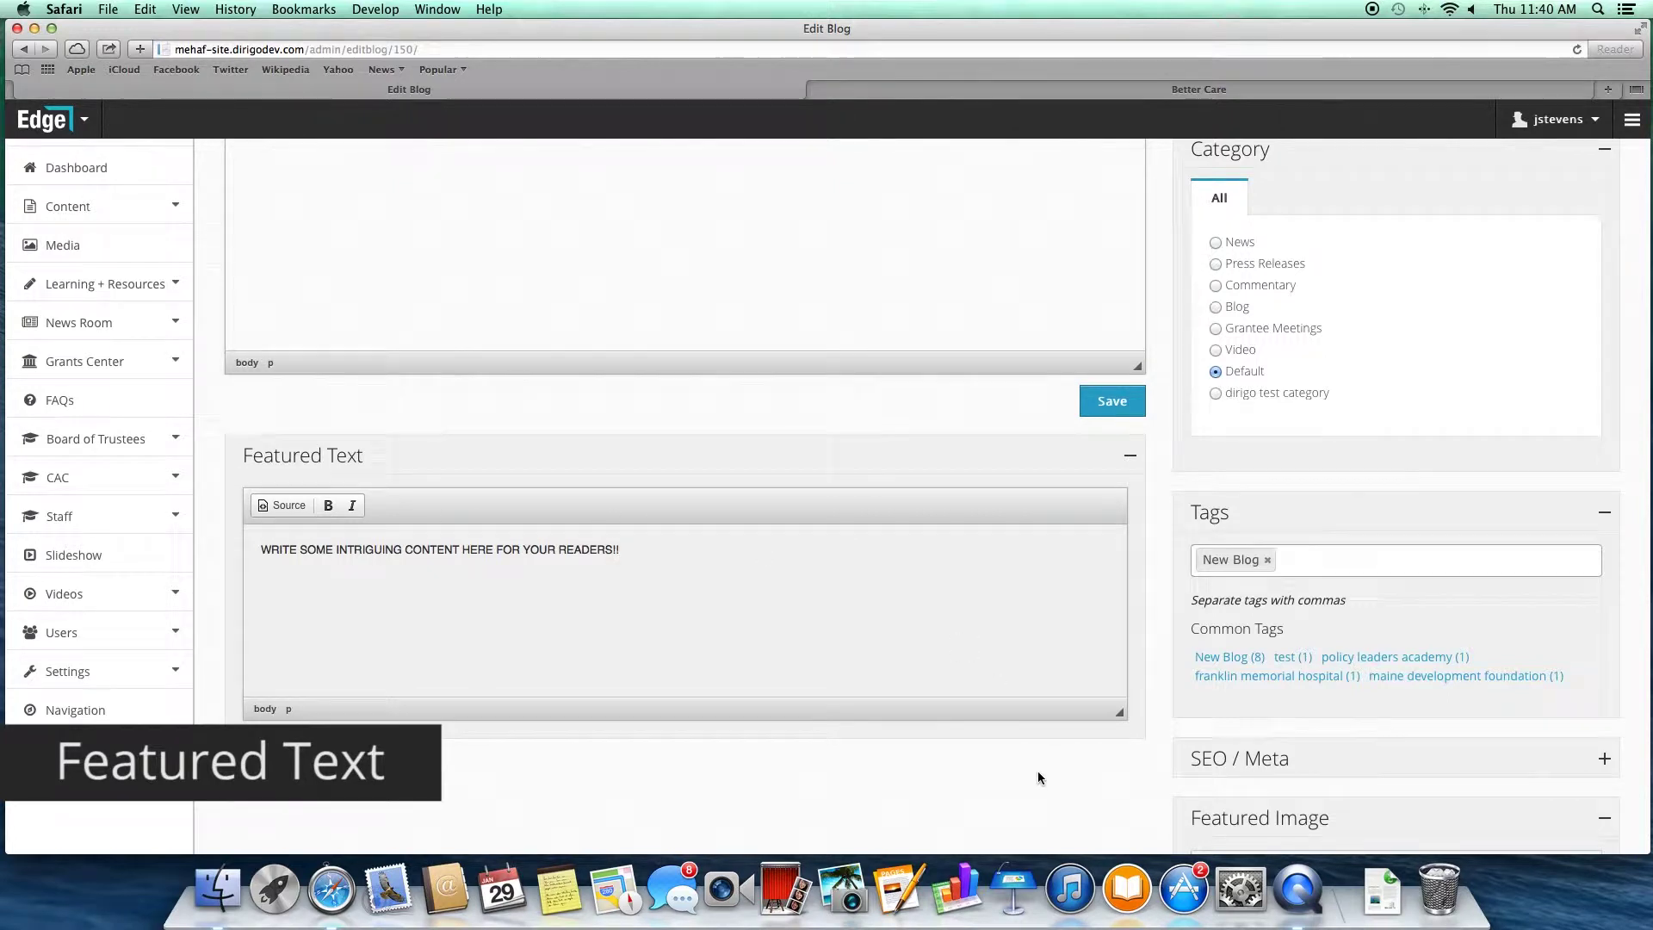
scroll(1039, 777, "up", 5)
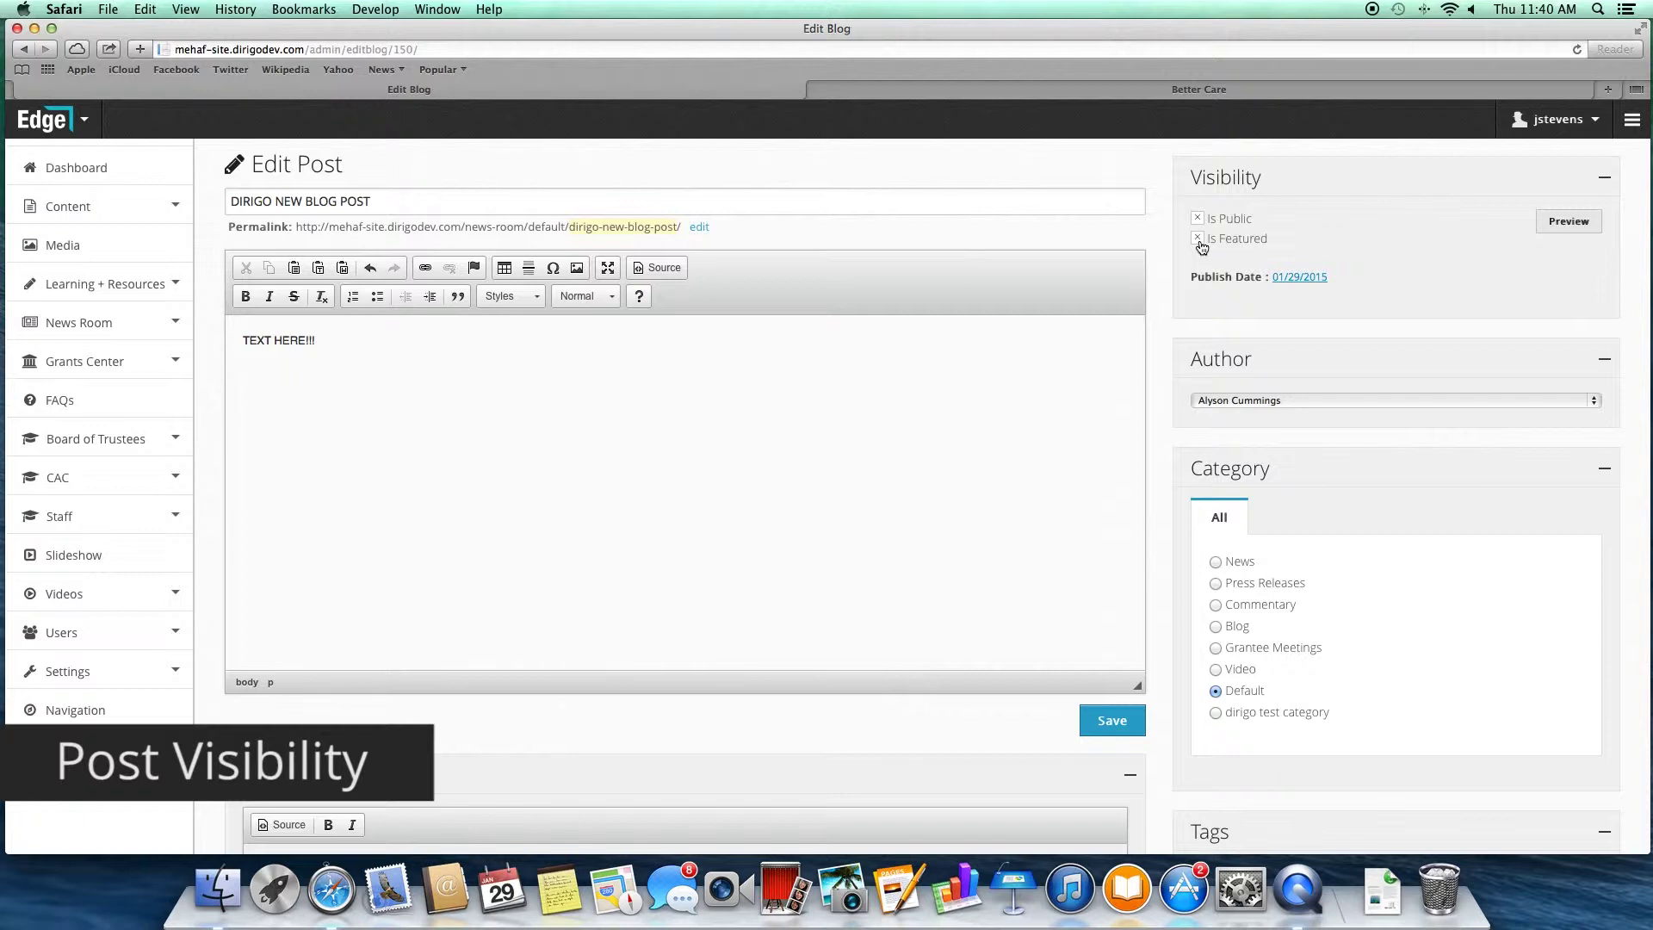
Open the Publish Date calendar under Visibility to choose January 30, 2015
left_click(1284, 278)
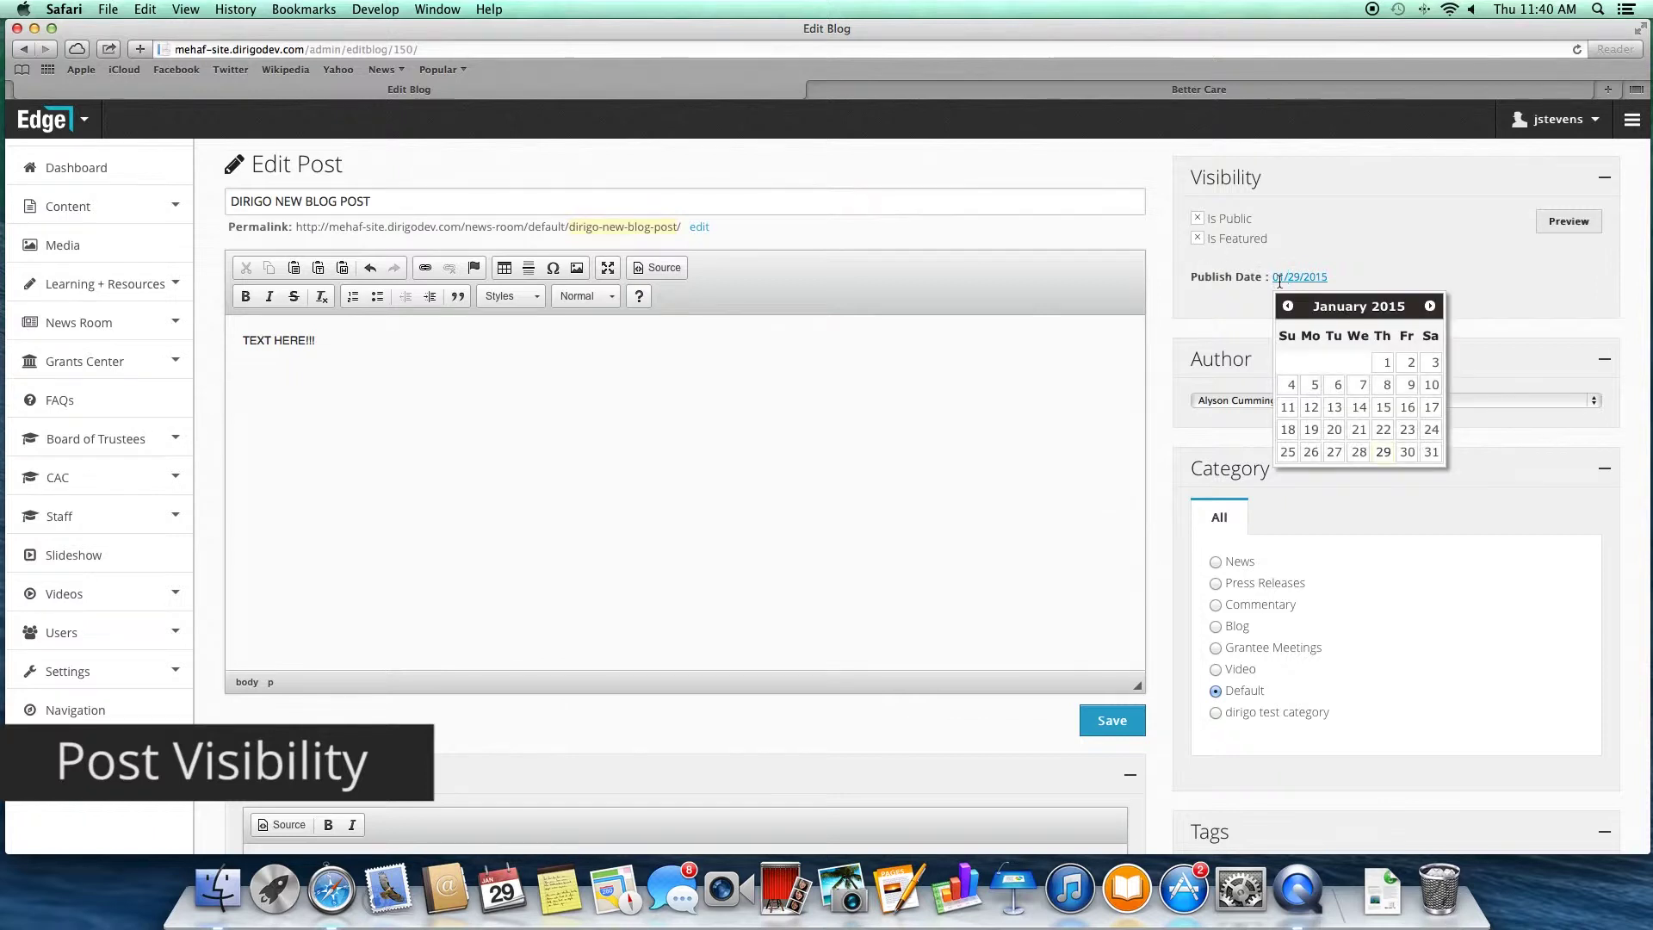
Pick the 30th as publish date, set author DIRIGO TEST, and choose category dirigo test category
left_click(1407, 452)
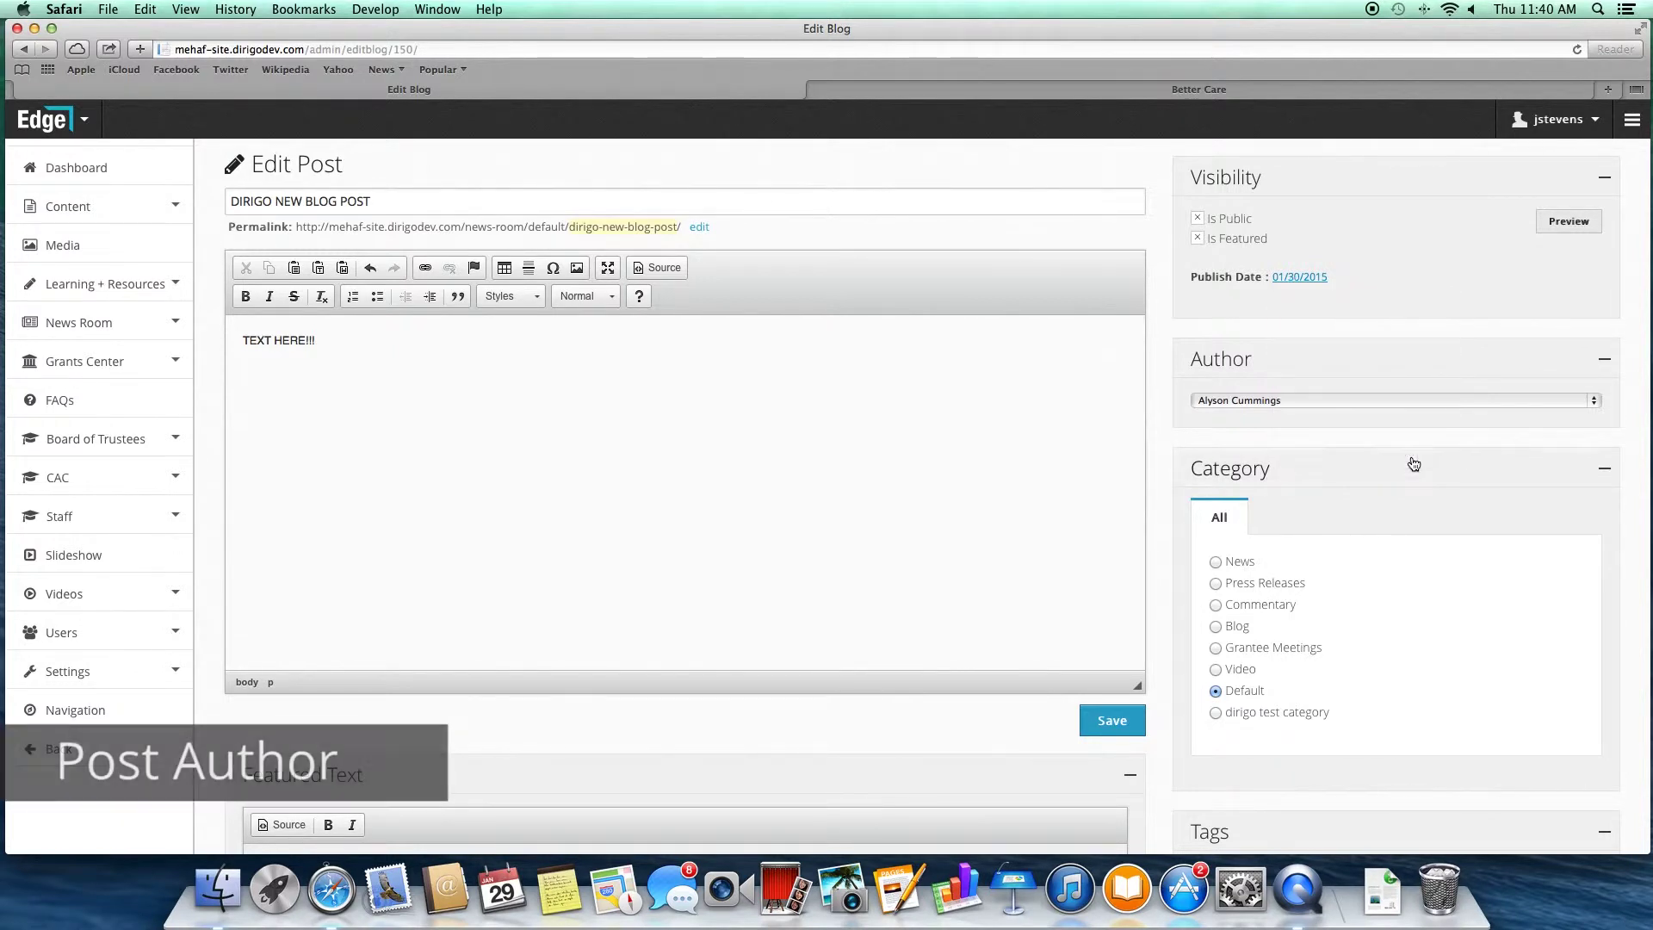
left_click(1360, 401)
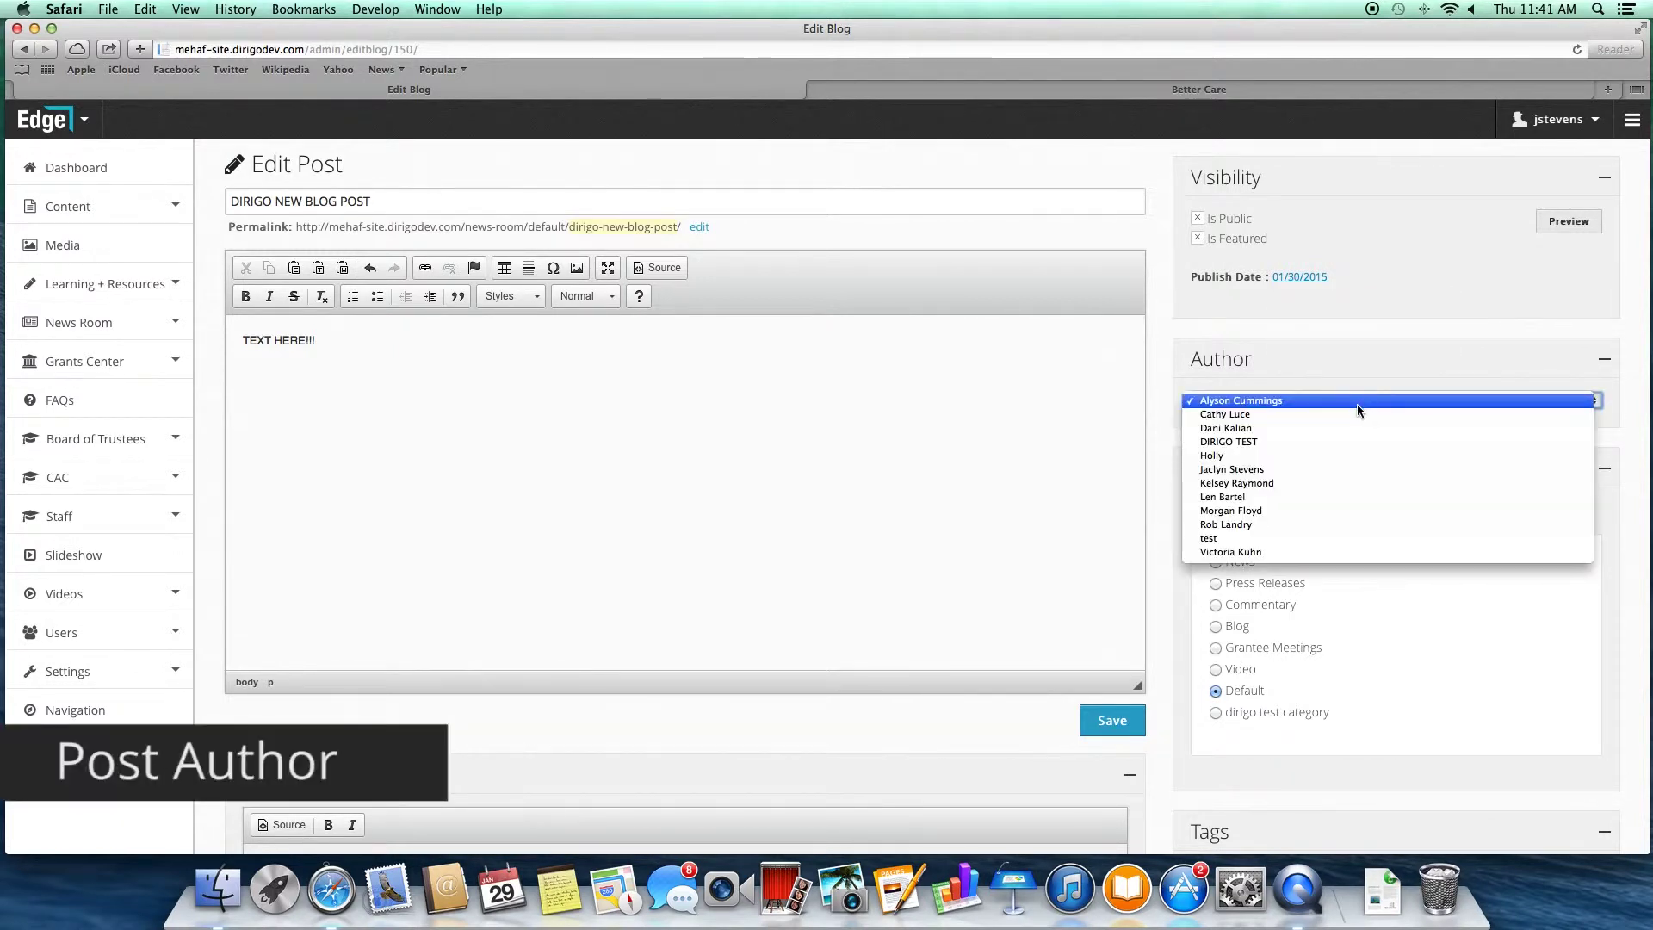
left_click(1333, 443)
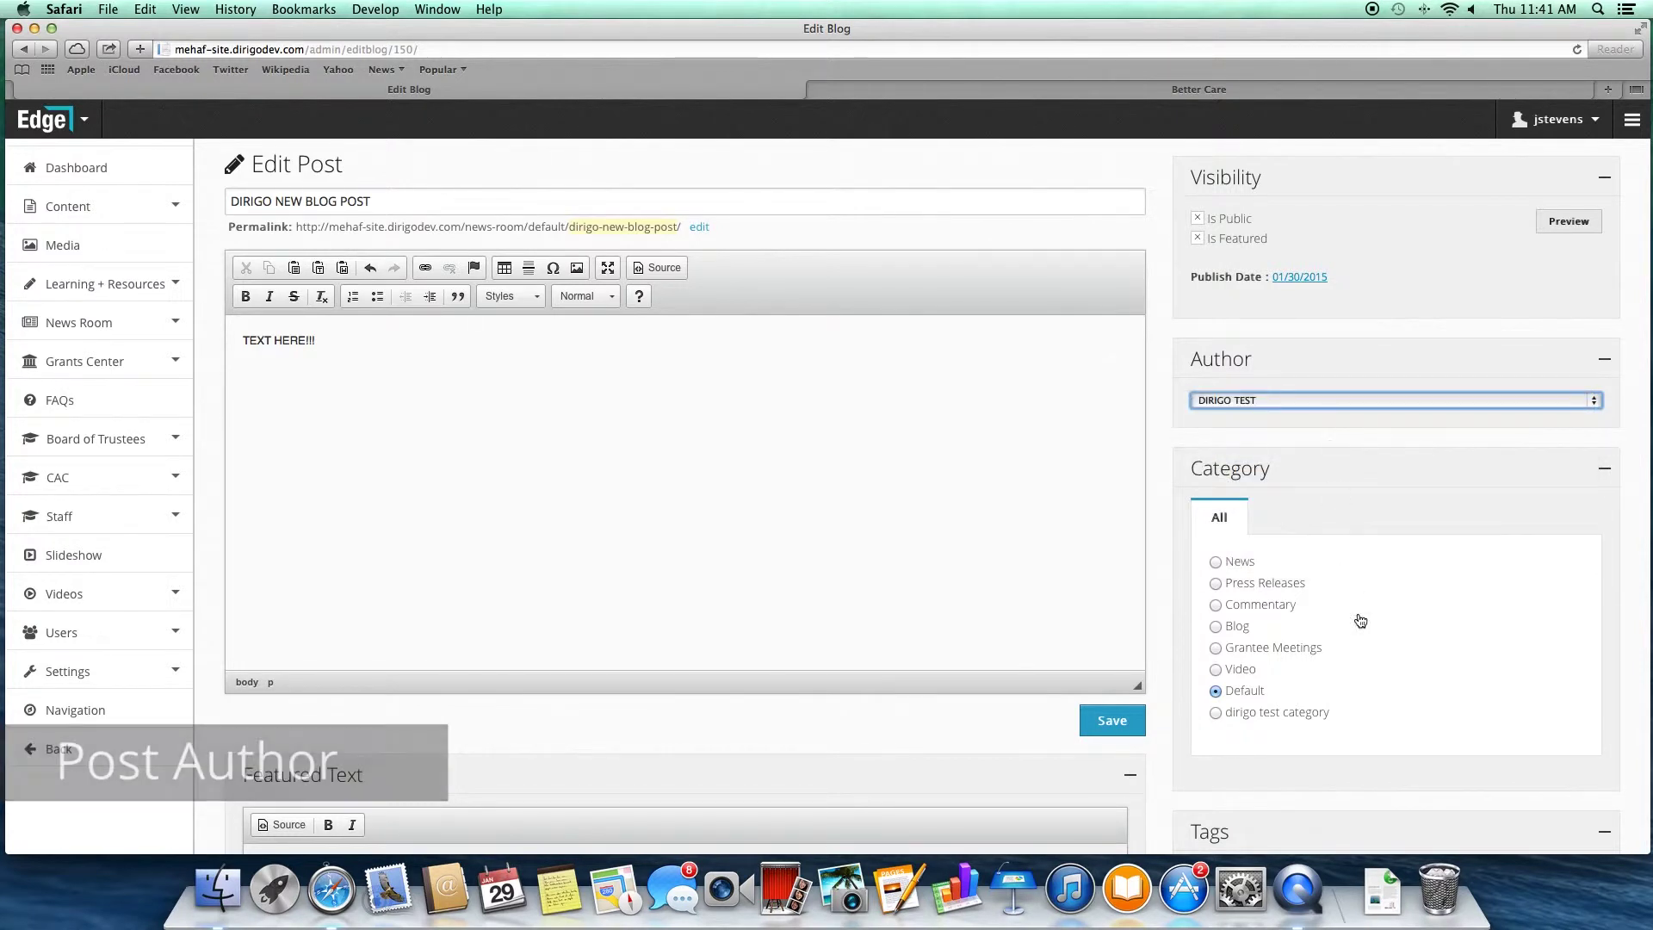
left_click(1216, 714)
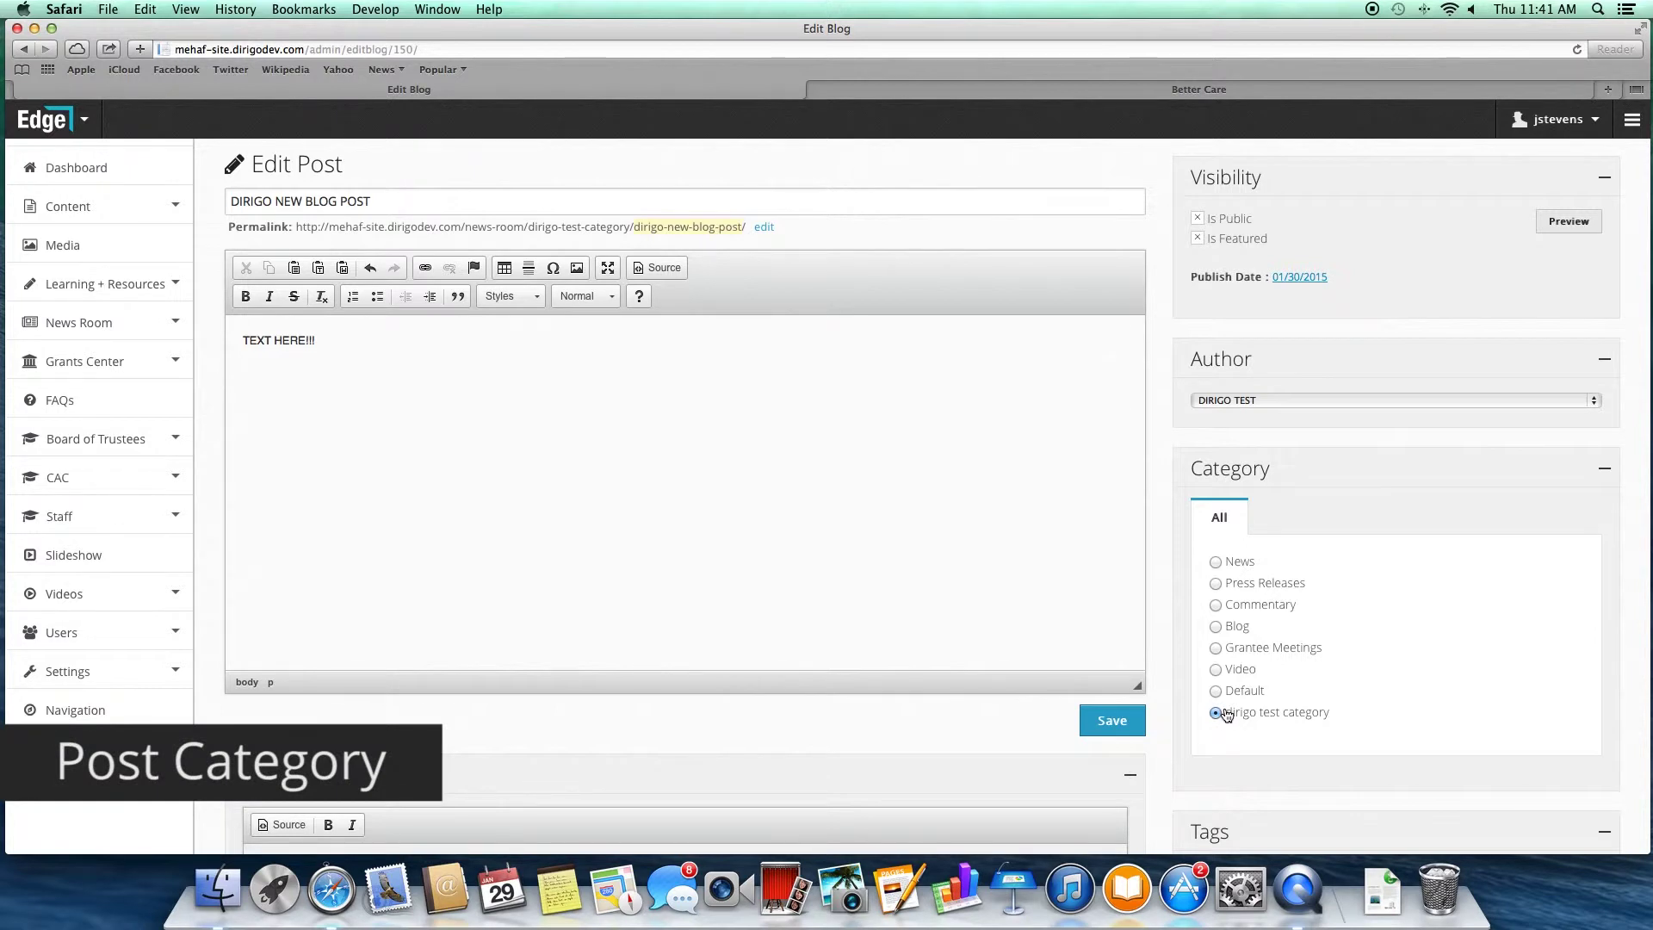
scroll(1227, 714, "down", 6)
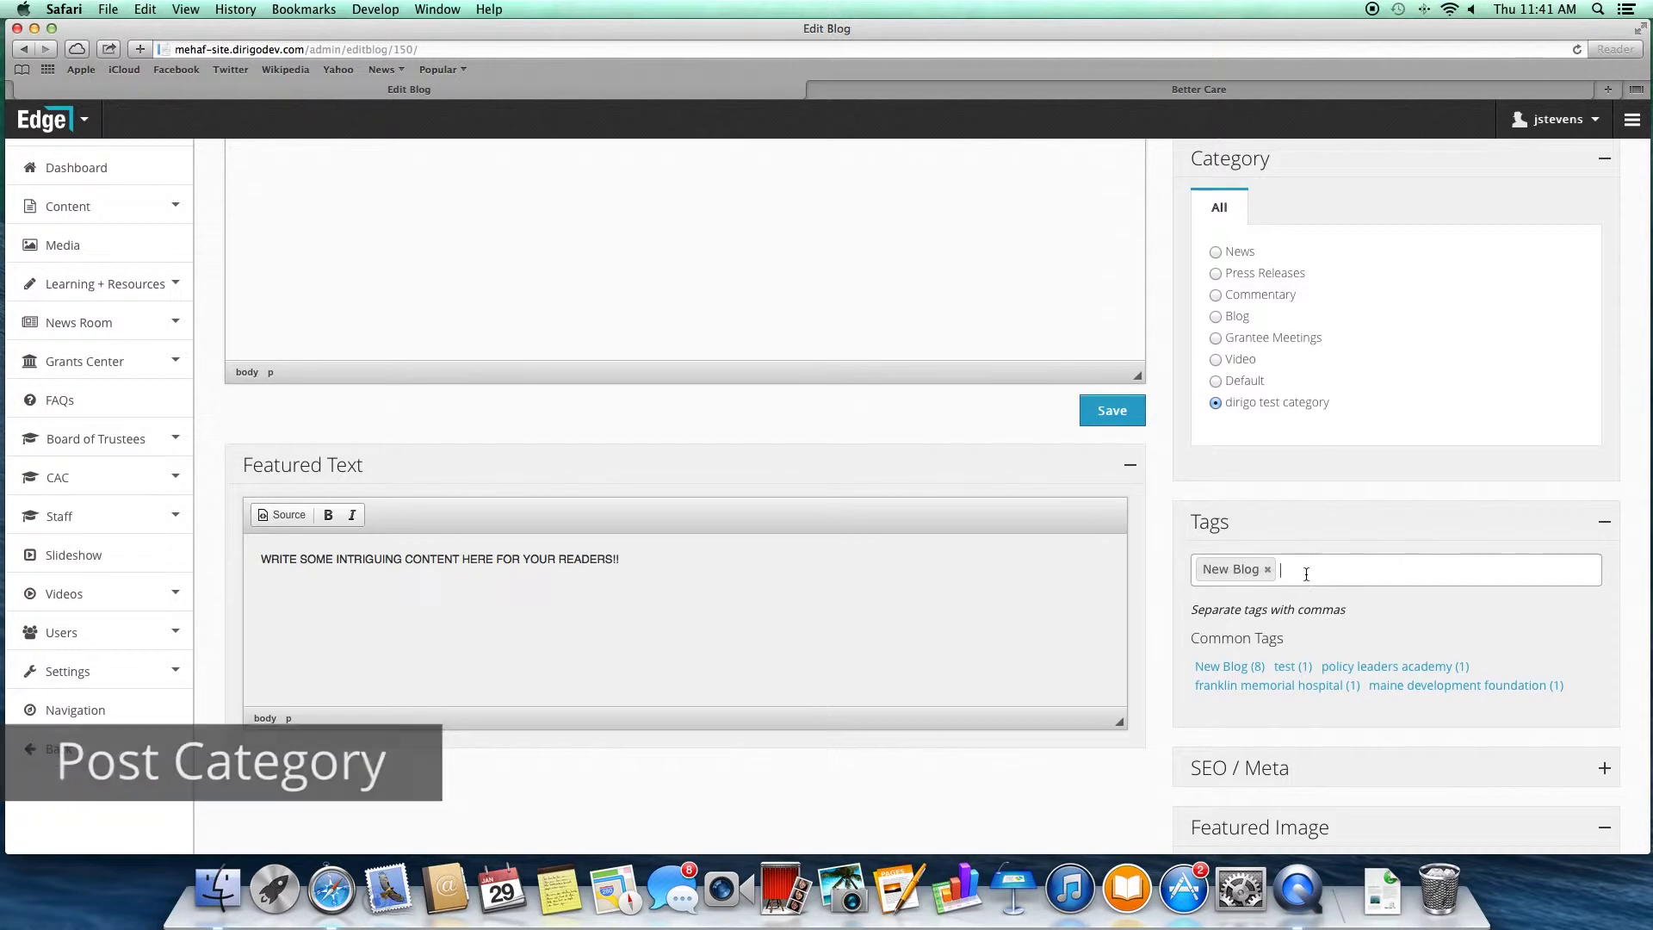
Type 'NEW TAG1,NEW TAG 2,NEW TAG 3,' into the post's Tags field
left_click(1306, 573)
type("NEW TAG1,NEW TAG 2,NEW TAG 3,")
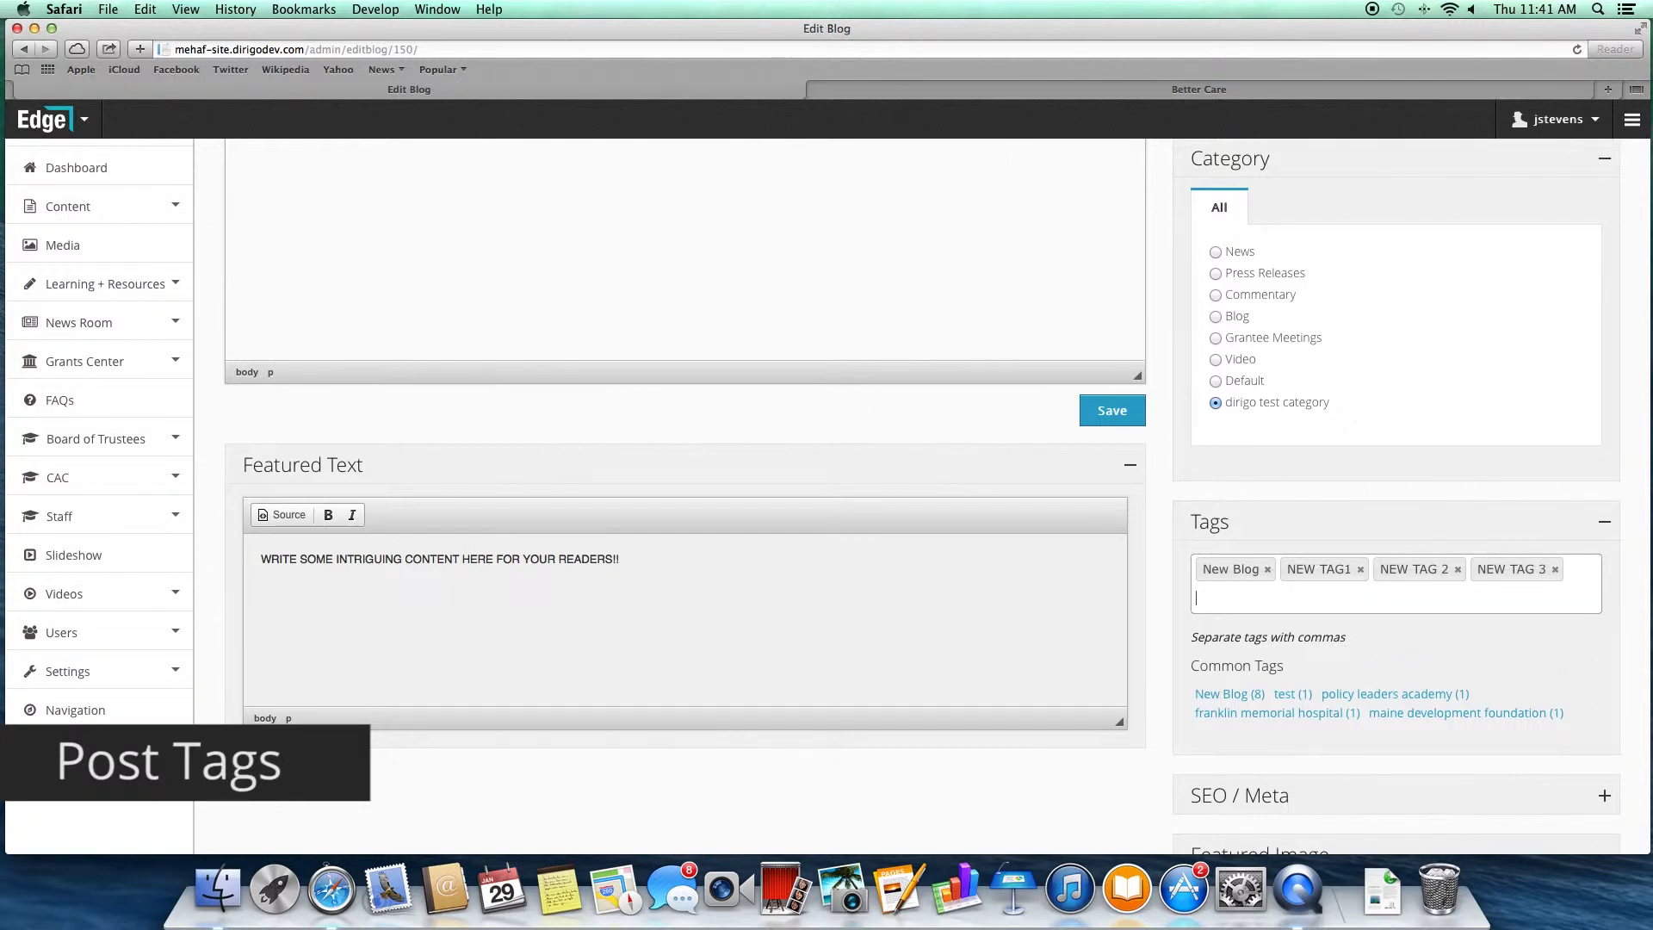
scroll(1156, 772, "down", 5)
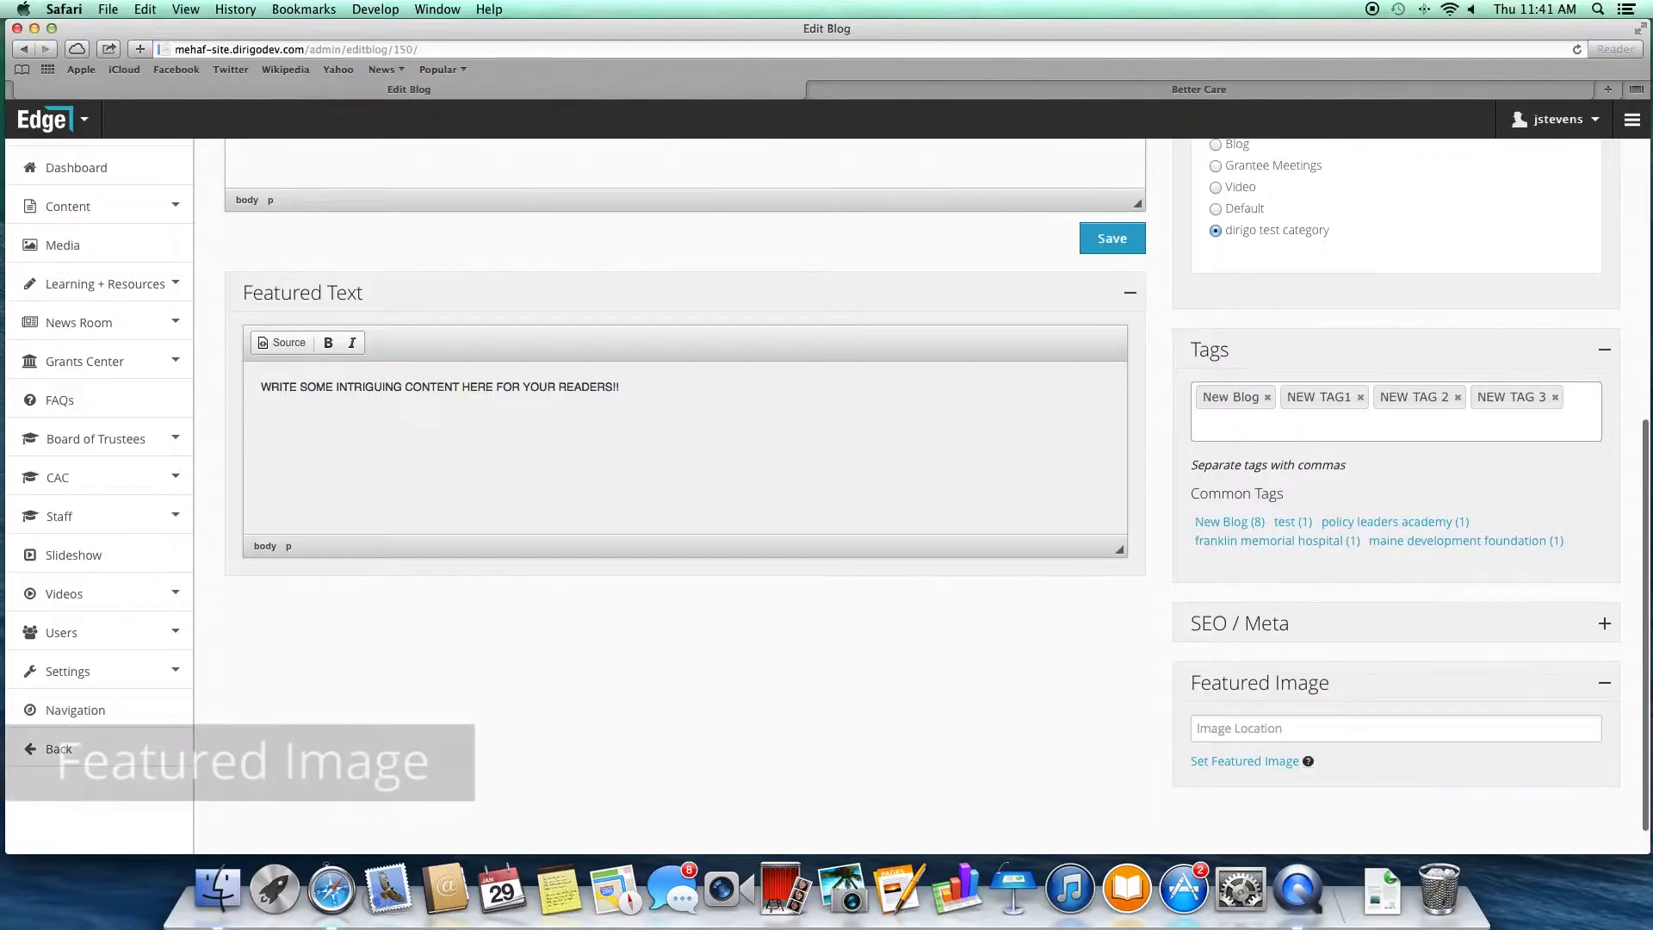
Insert test.jpg from the Dirigo Test Images folder as the post's featured image
scroll(828, 501, "down", 1)
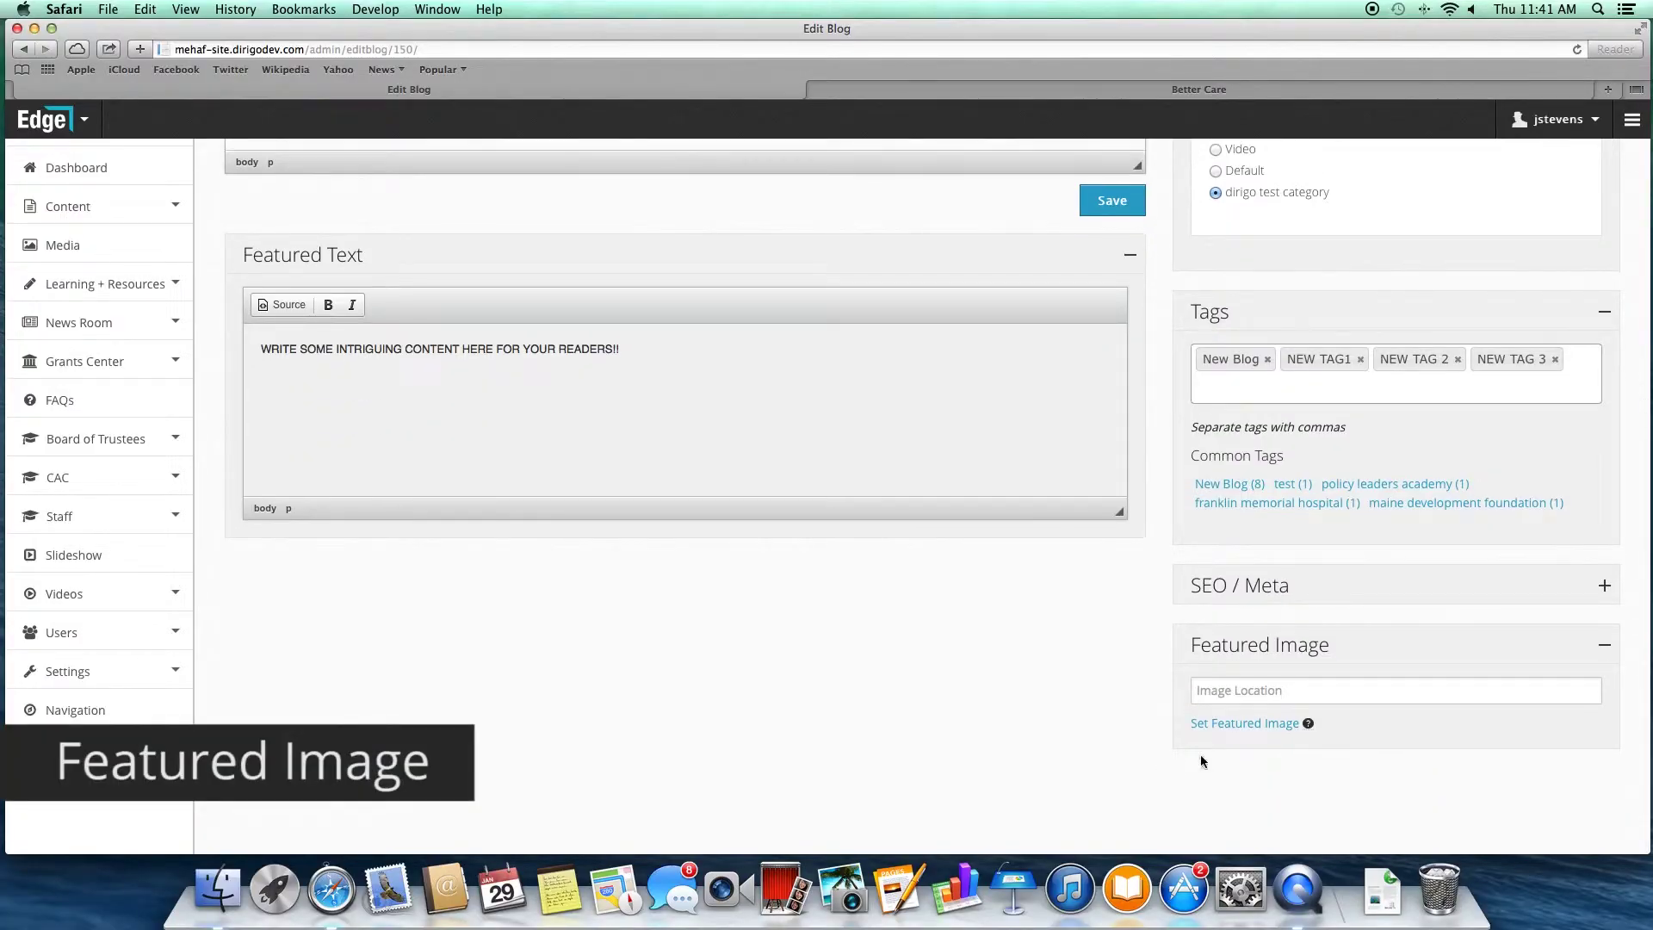
mouse_move(1308, 726)
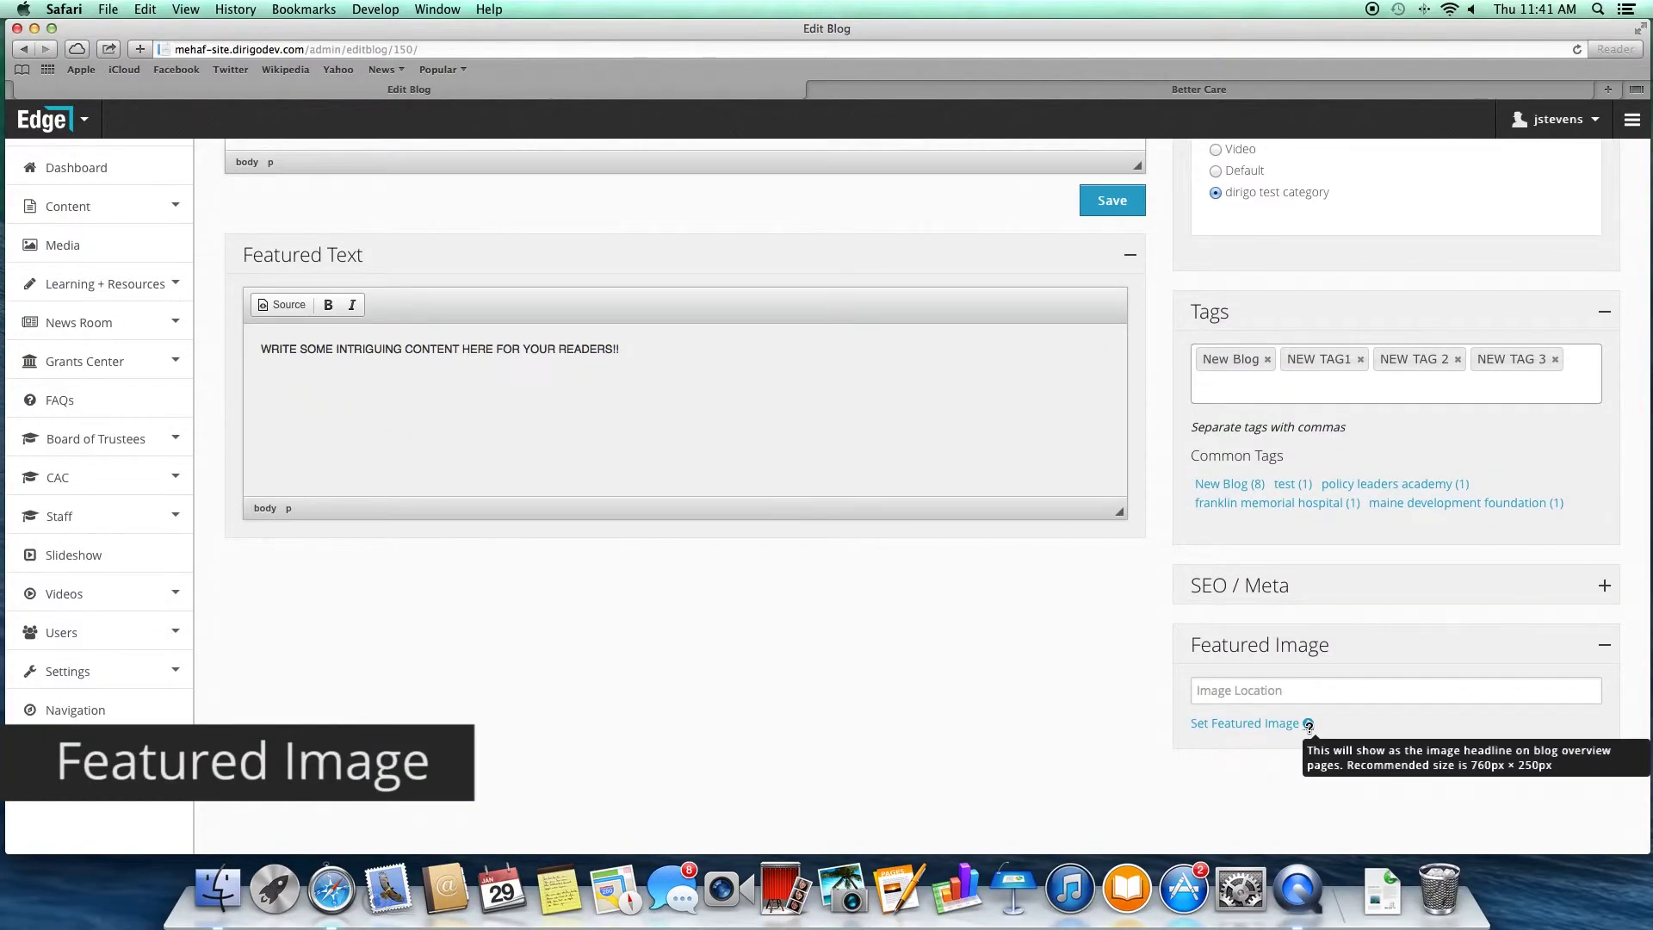
left_click(1274, 724)
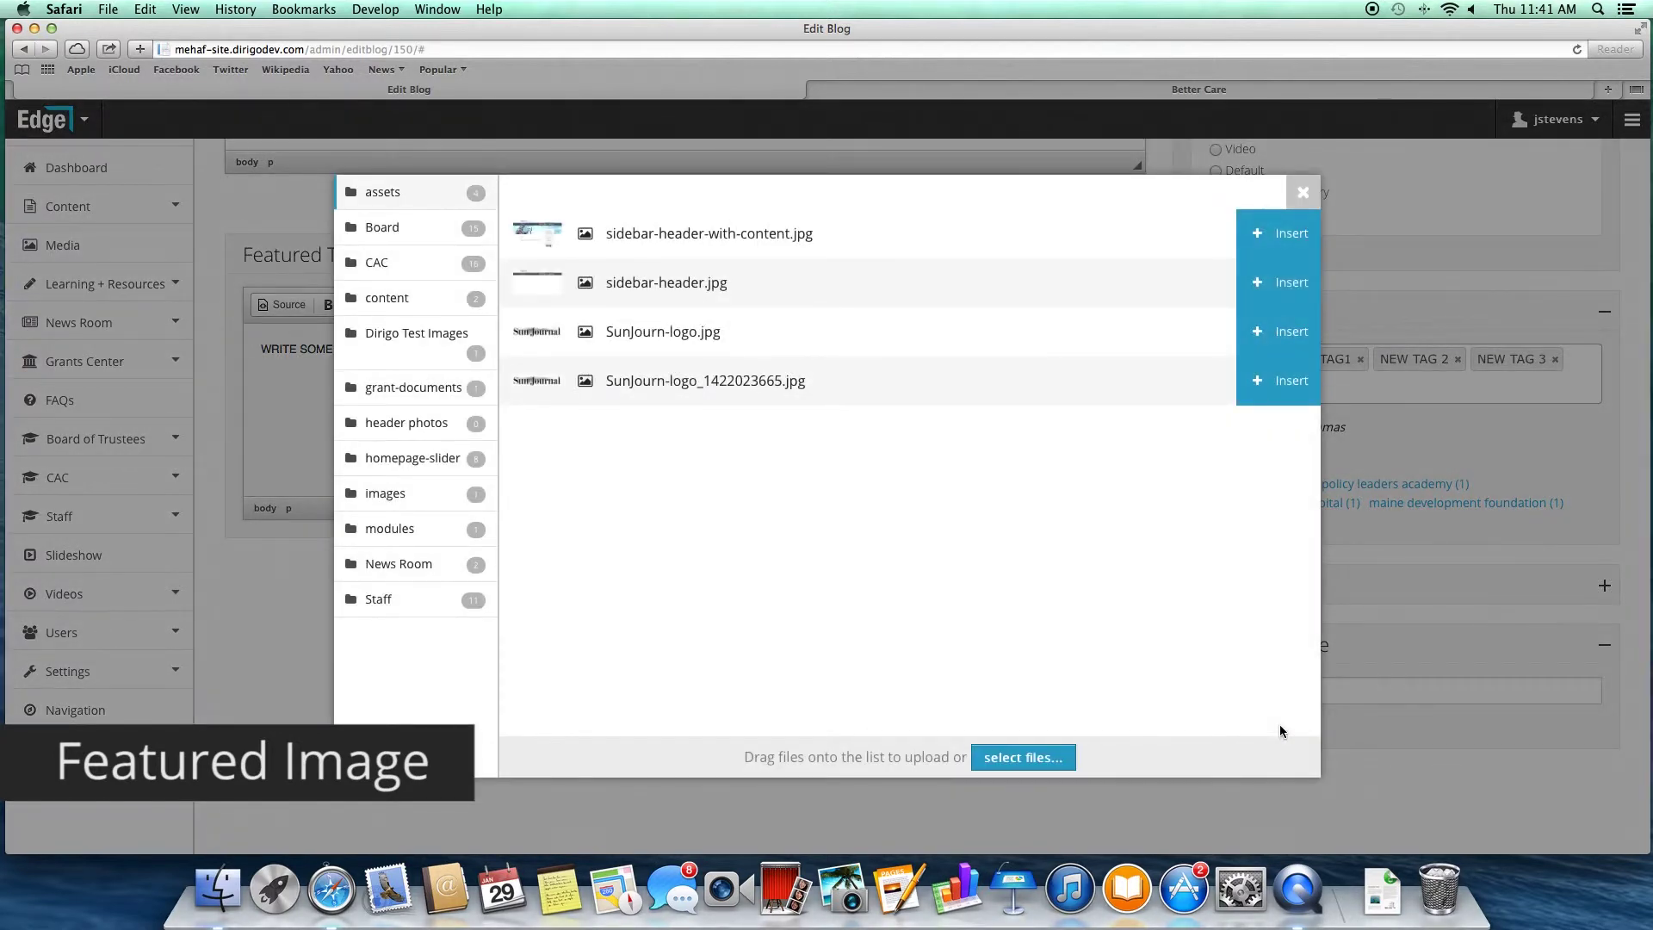
left_click(412, 345)
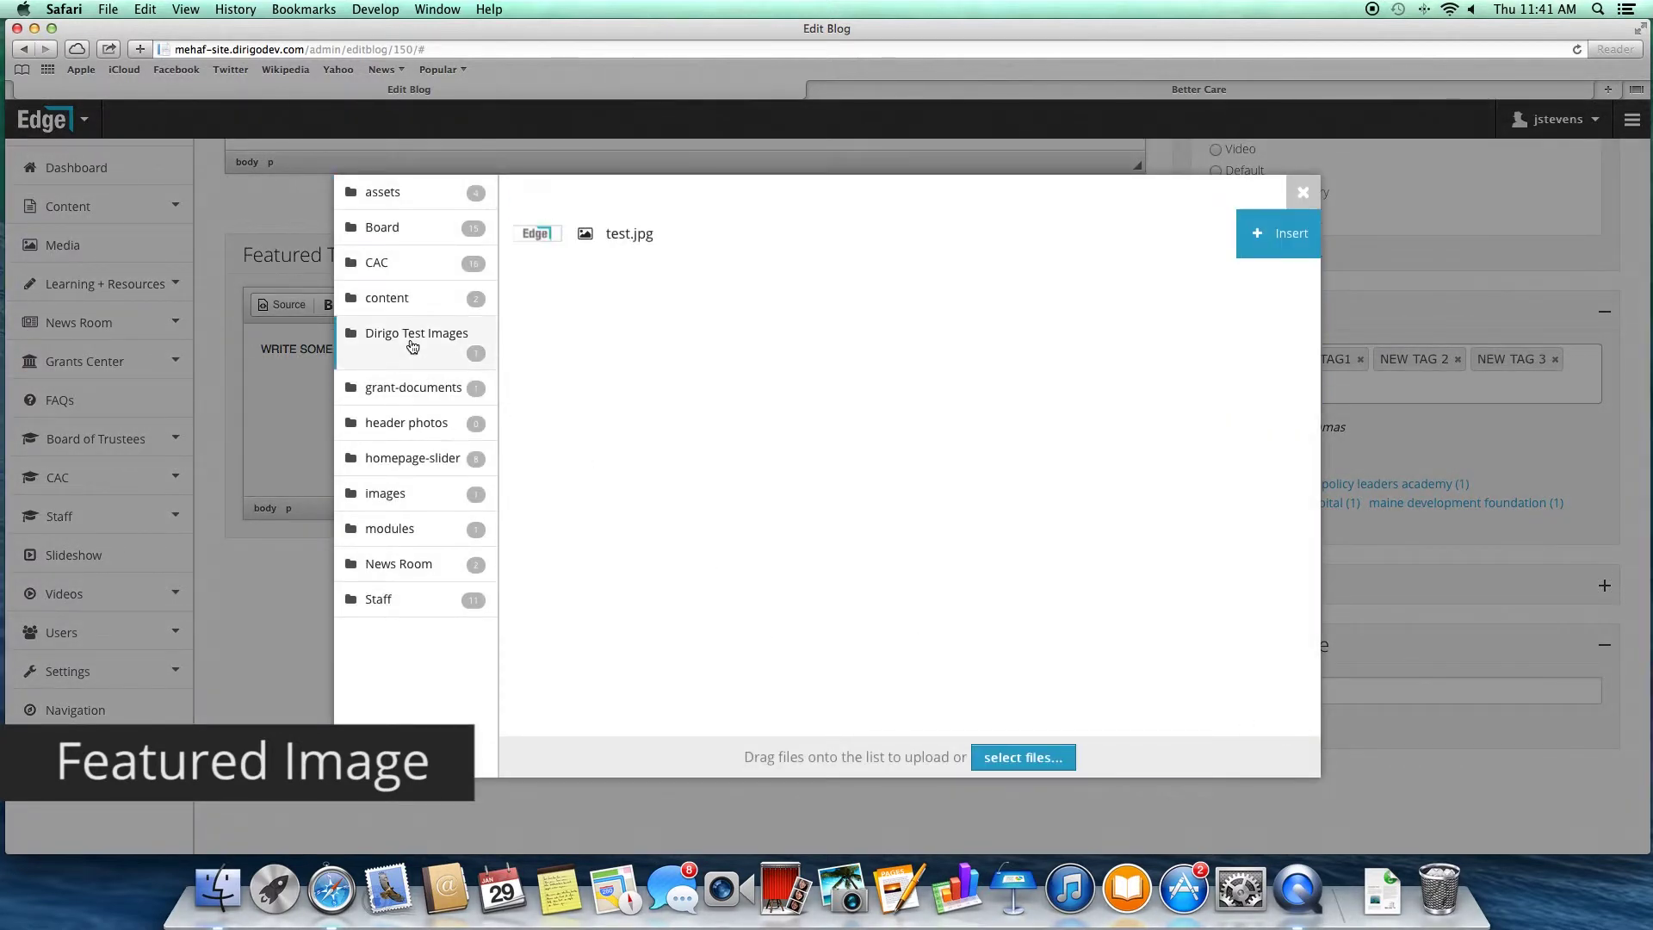
left_click(1289, 235)
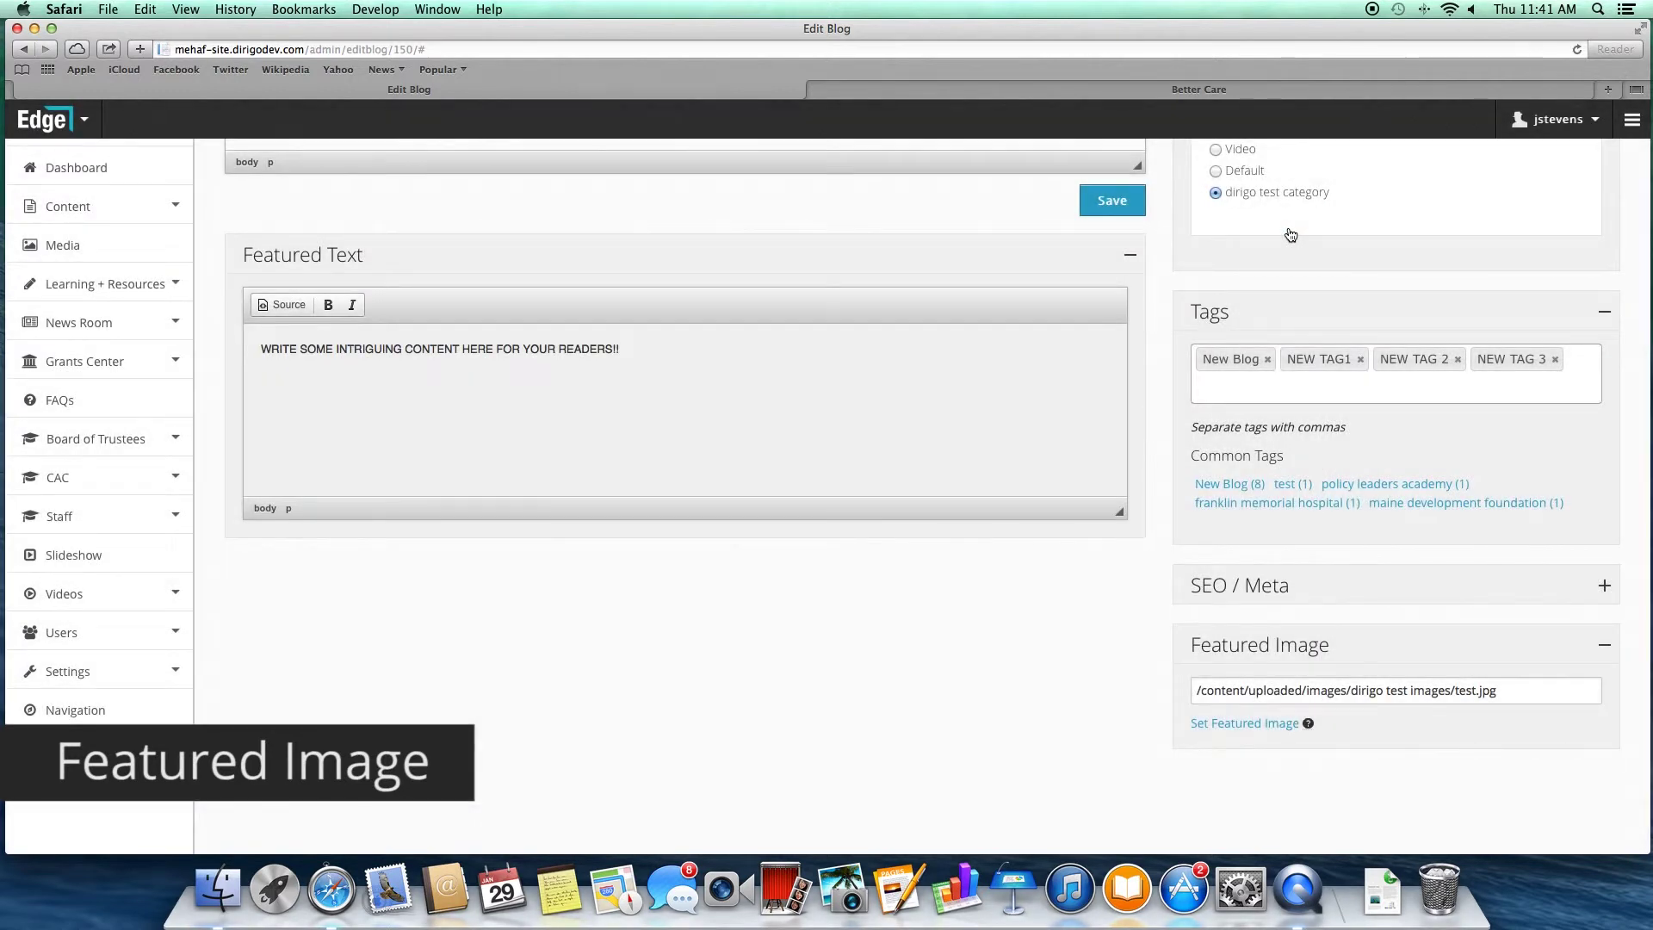
mouse_move(1308, 725)
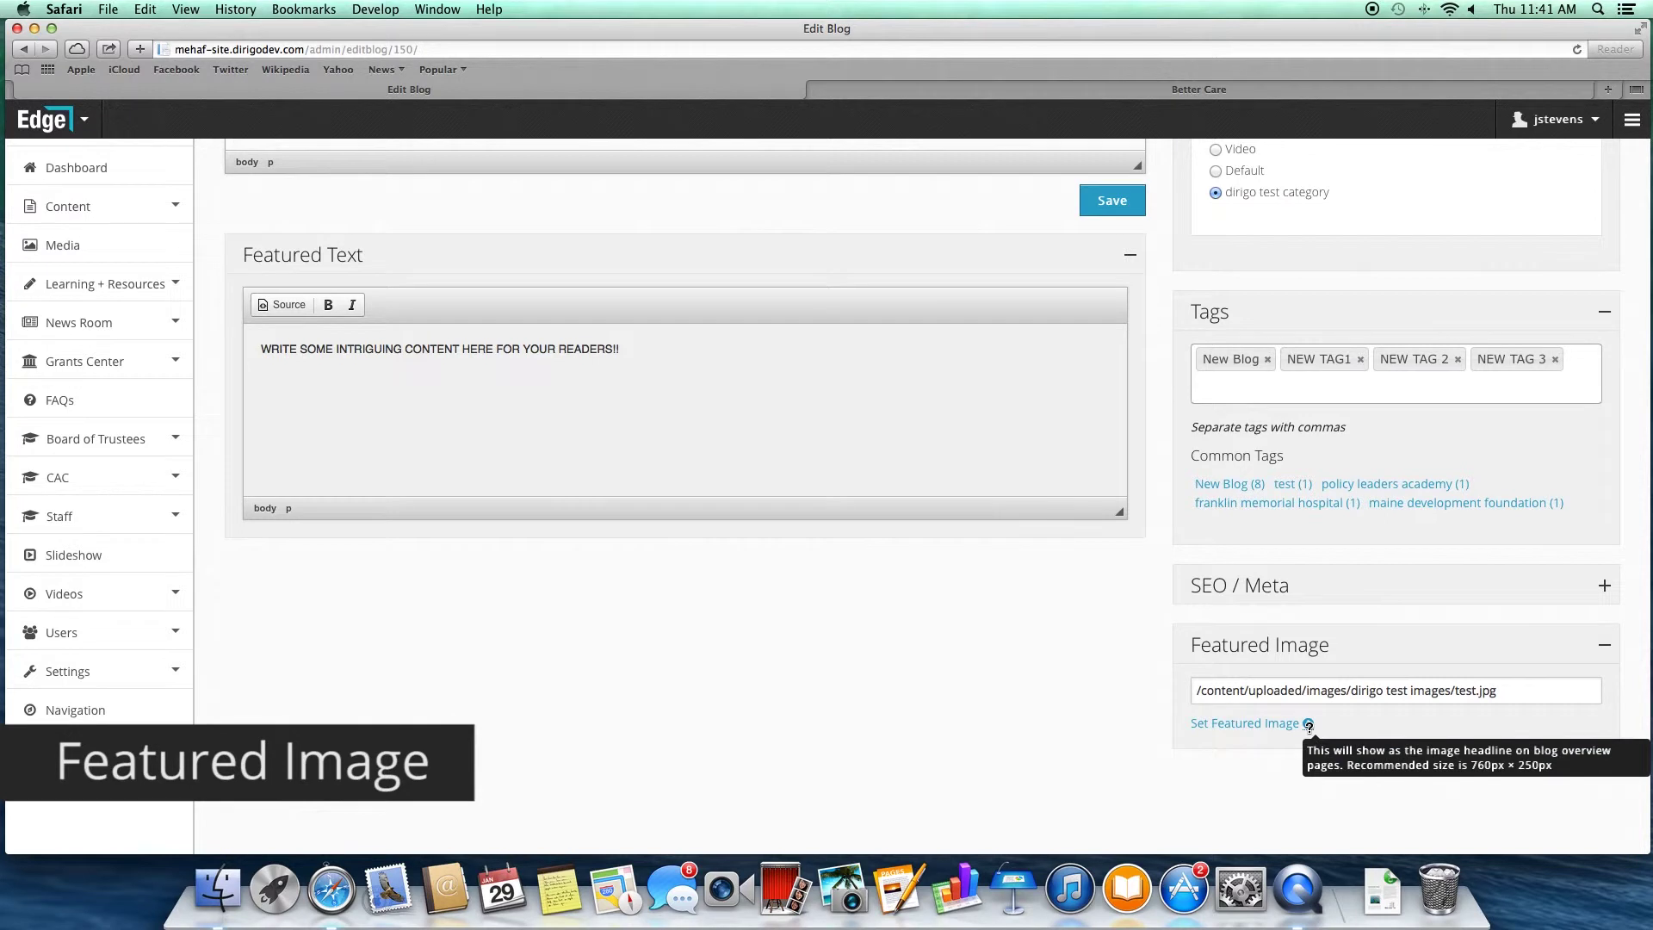
left_click(1307, 724)
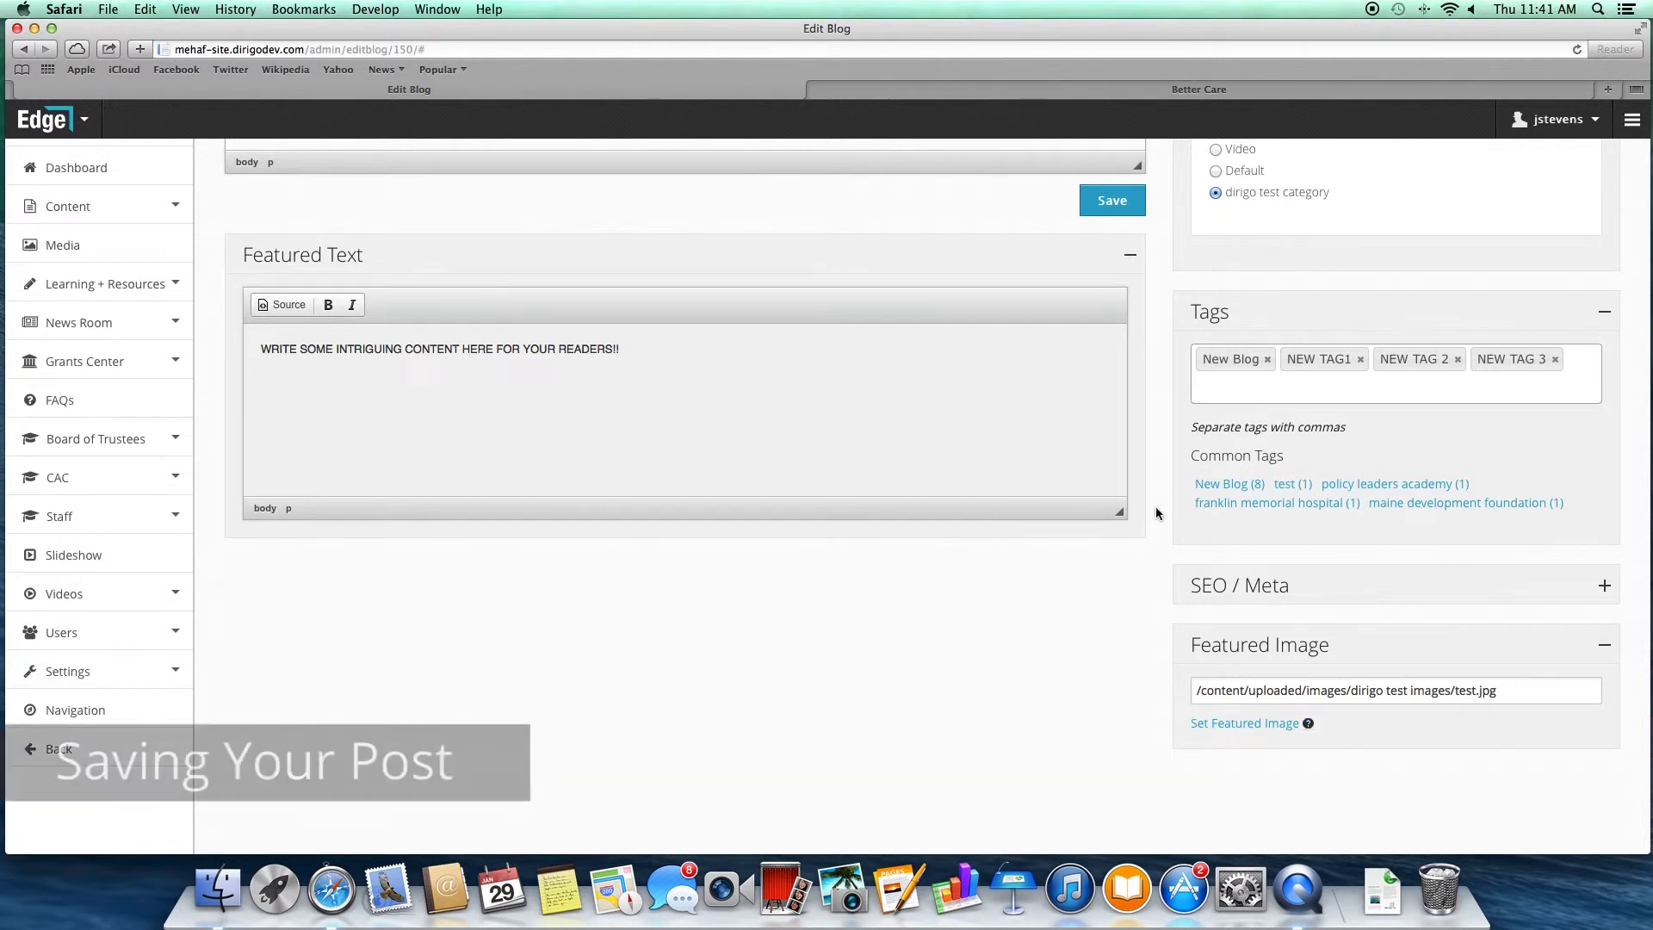
Save the blog post
scroll(1125, 604, "up", 10)
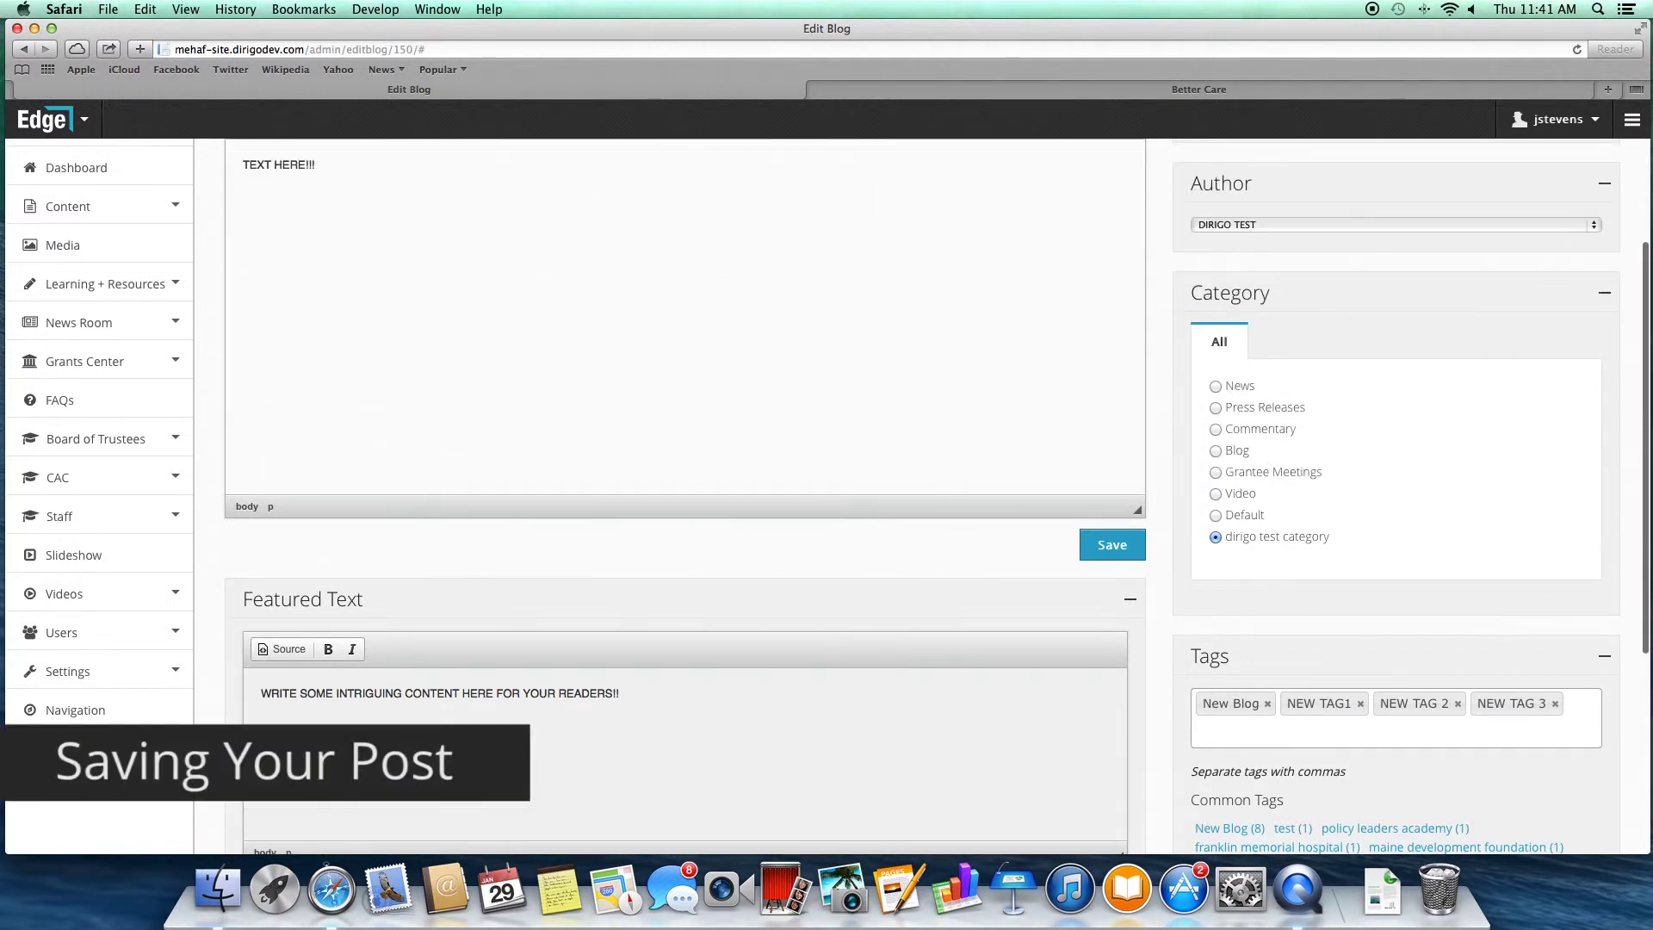
scroll(1119, 654, "up", 2)
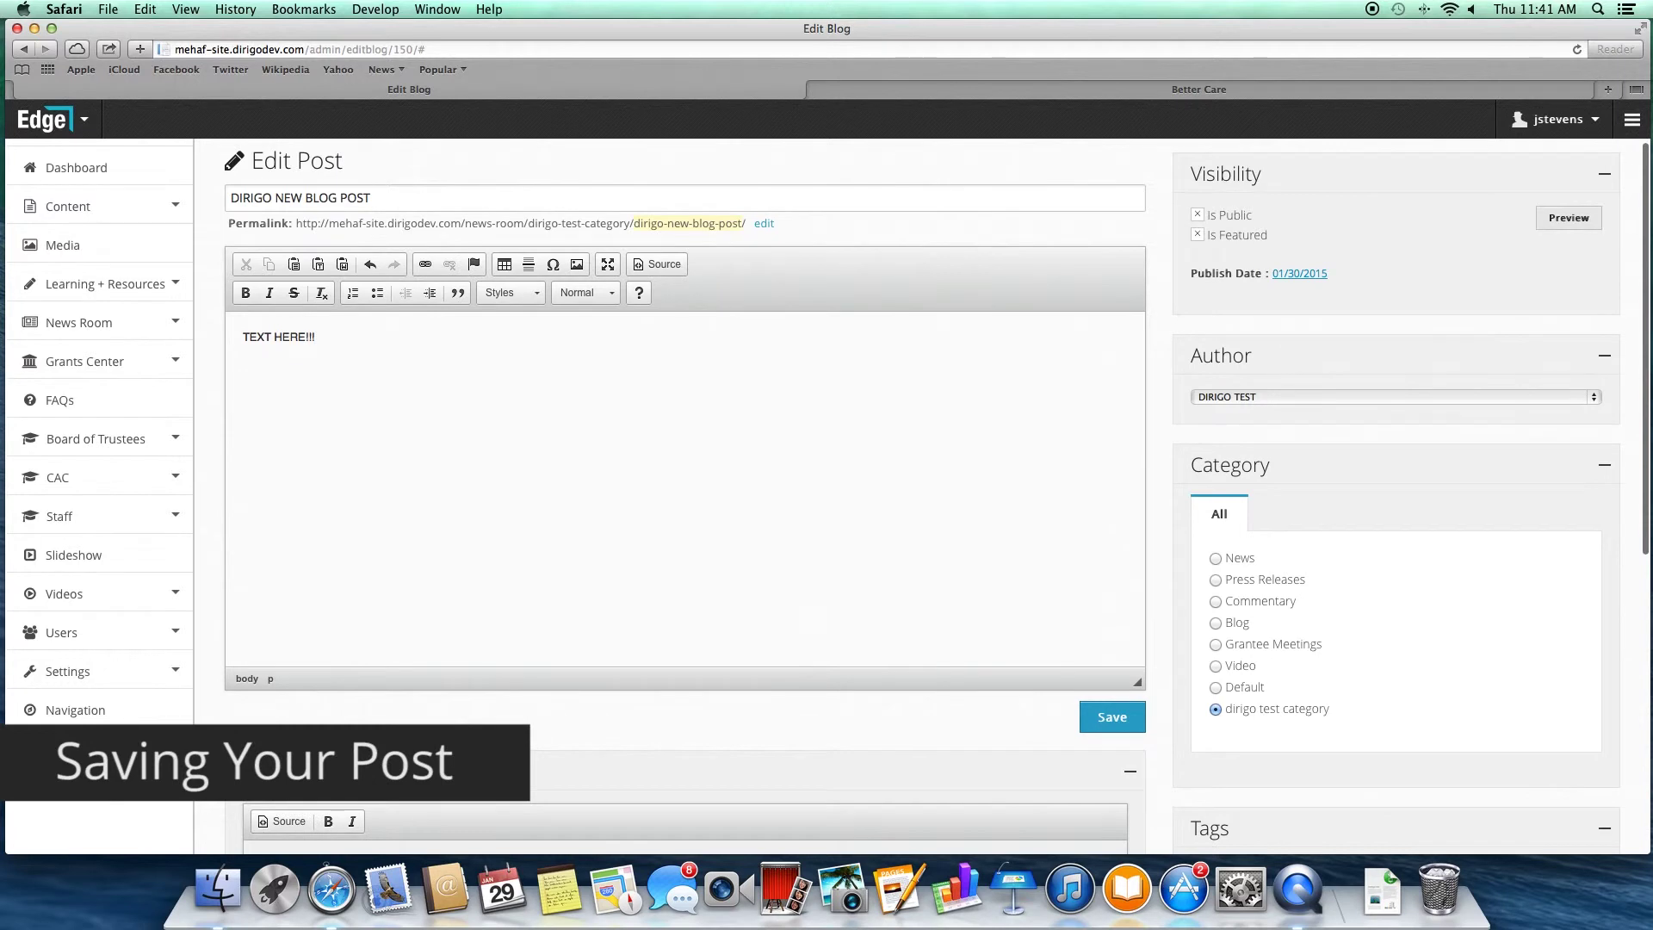
left_click(1113, 721)
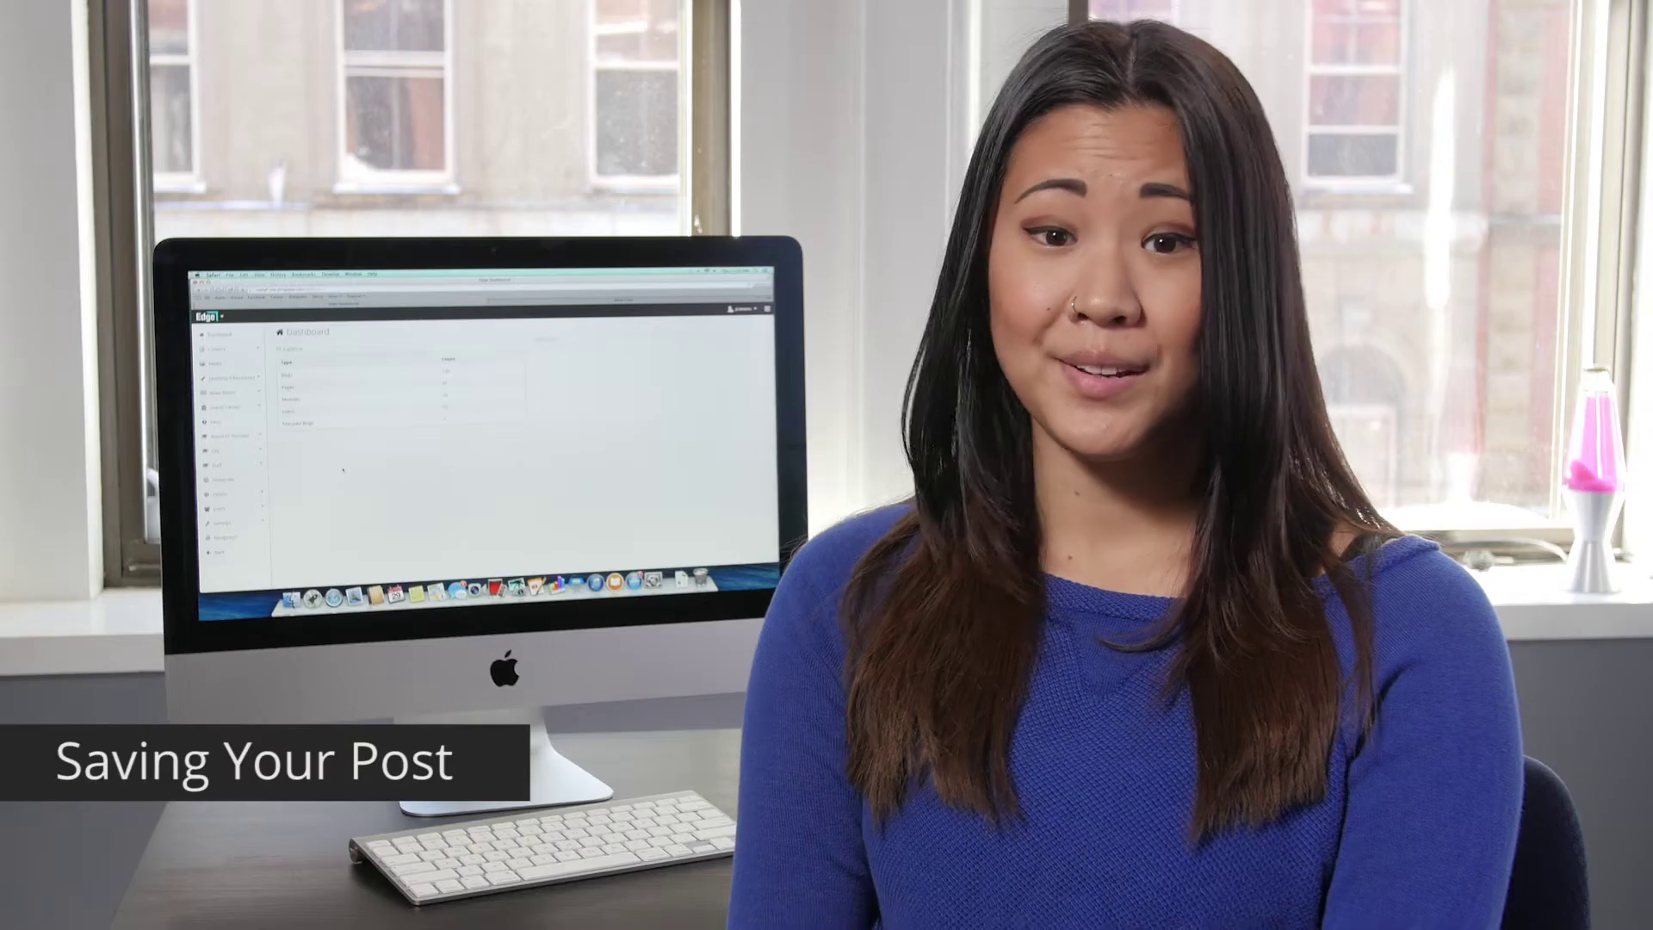